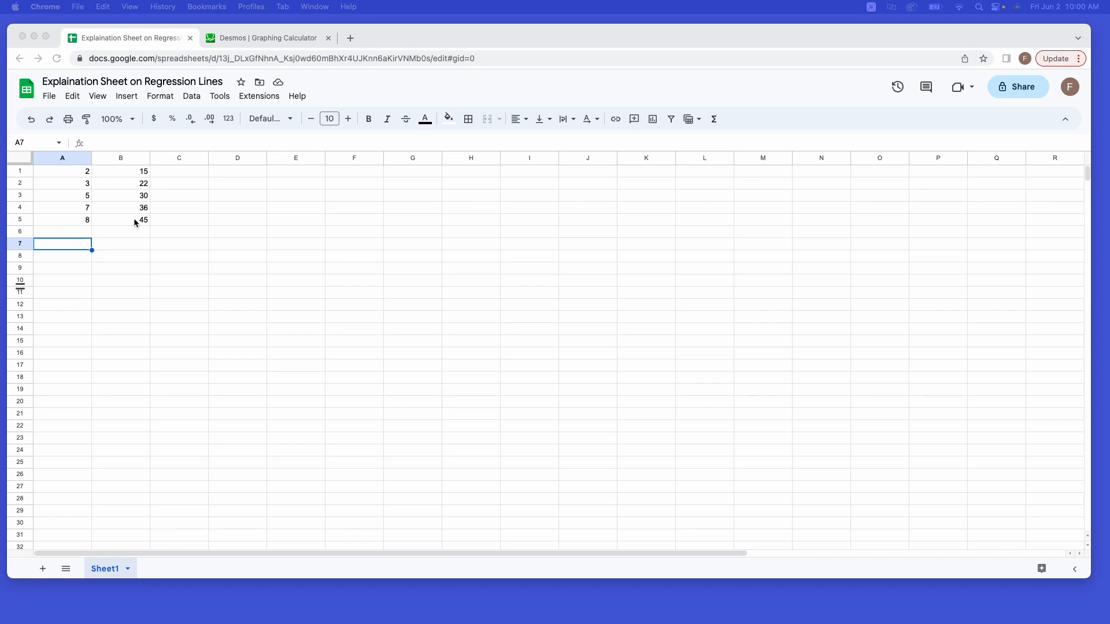
# Step: Insert a row above row 1 and enter the headers "time" in A1 and "tree growth" in B1
pyautogui.rightClick(25, 173)
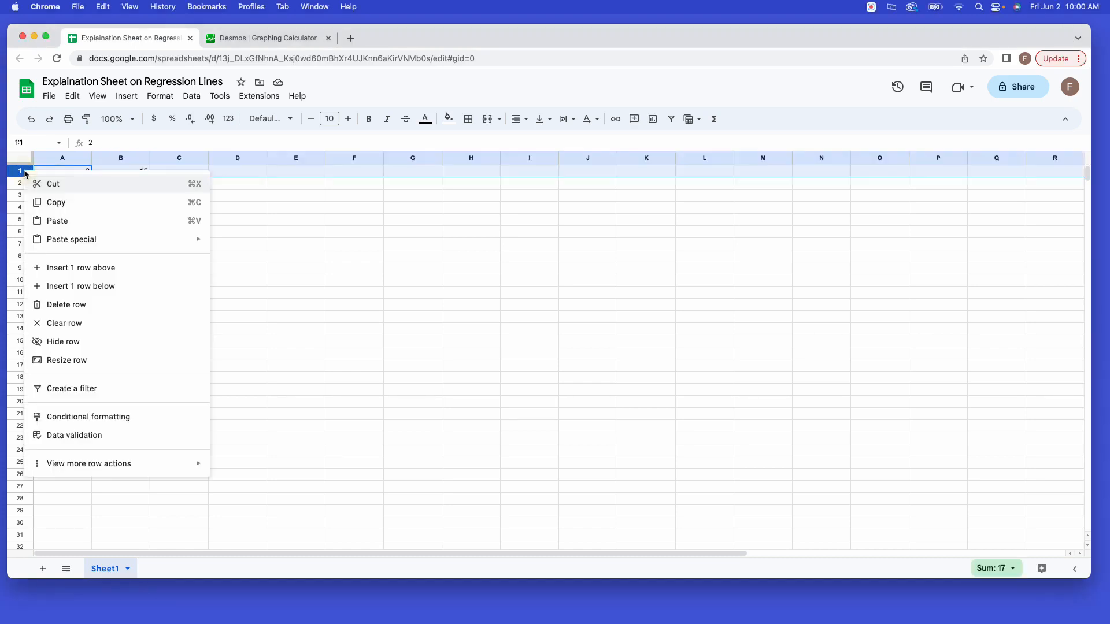
pyautogui.click(84, 267)
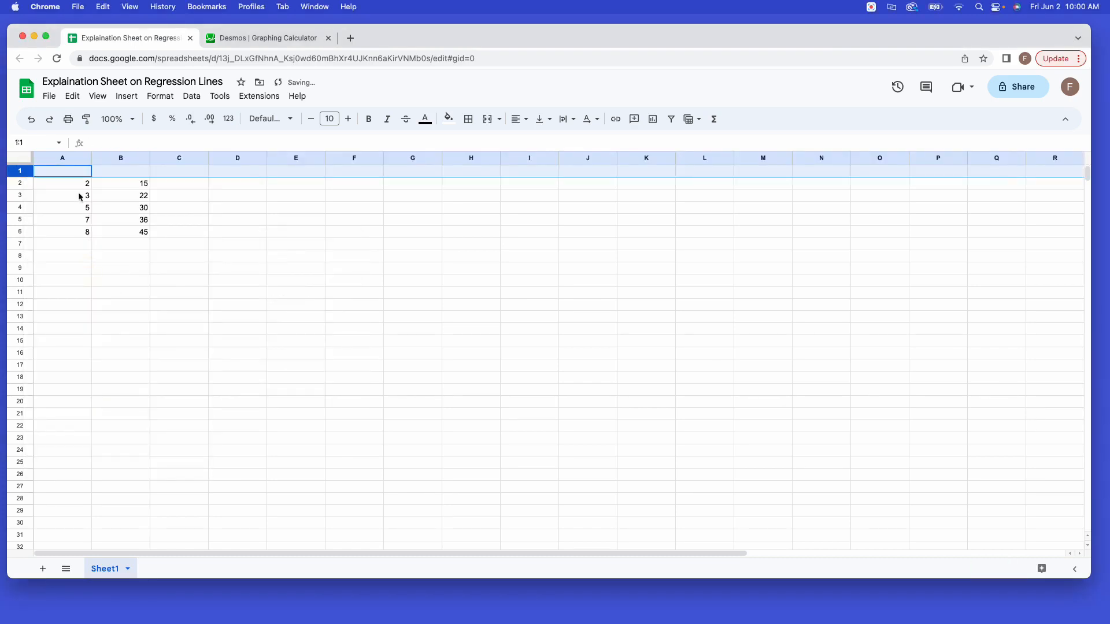
pyautogui.click(76, 172)
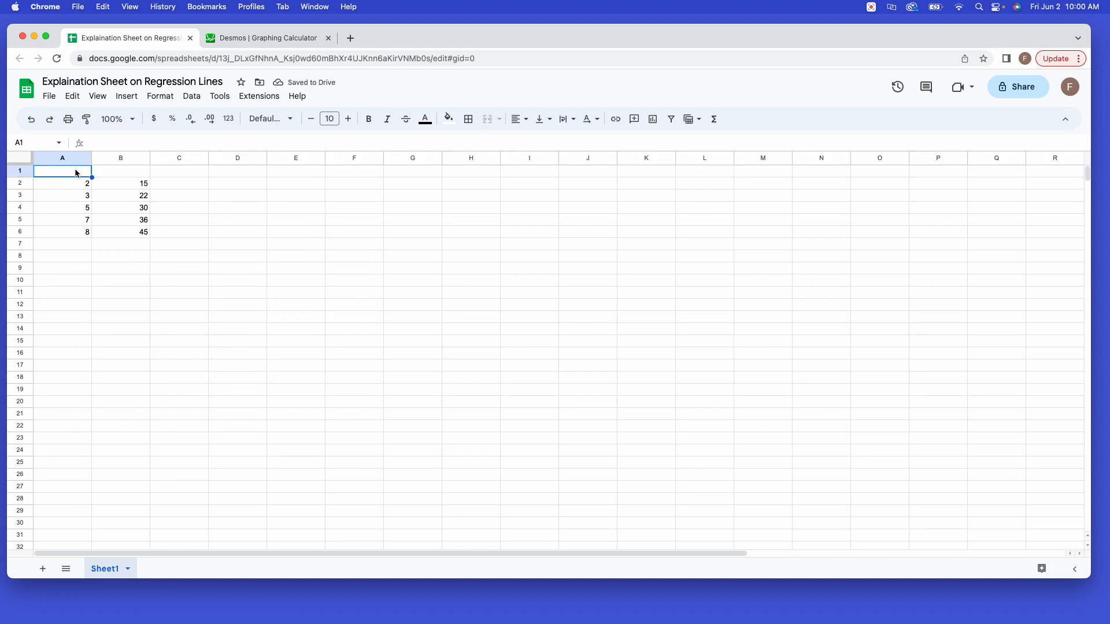
pyautogui.write('time')
pyautogui.press('Tab')
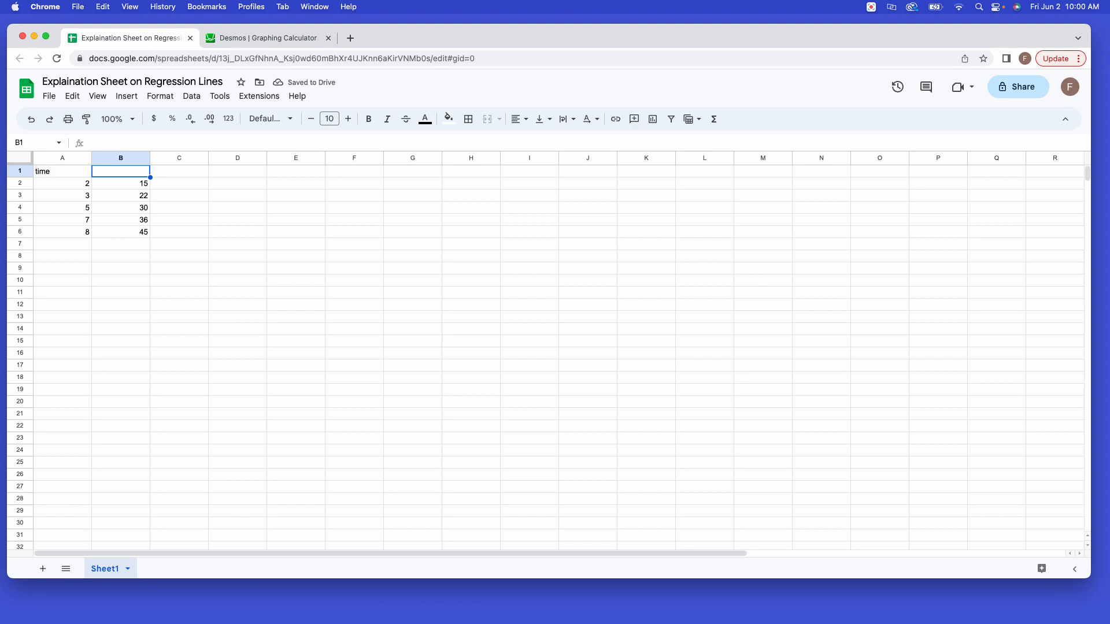
pyautogui.write('tree growth')
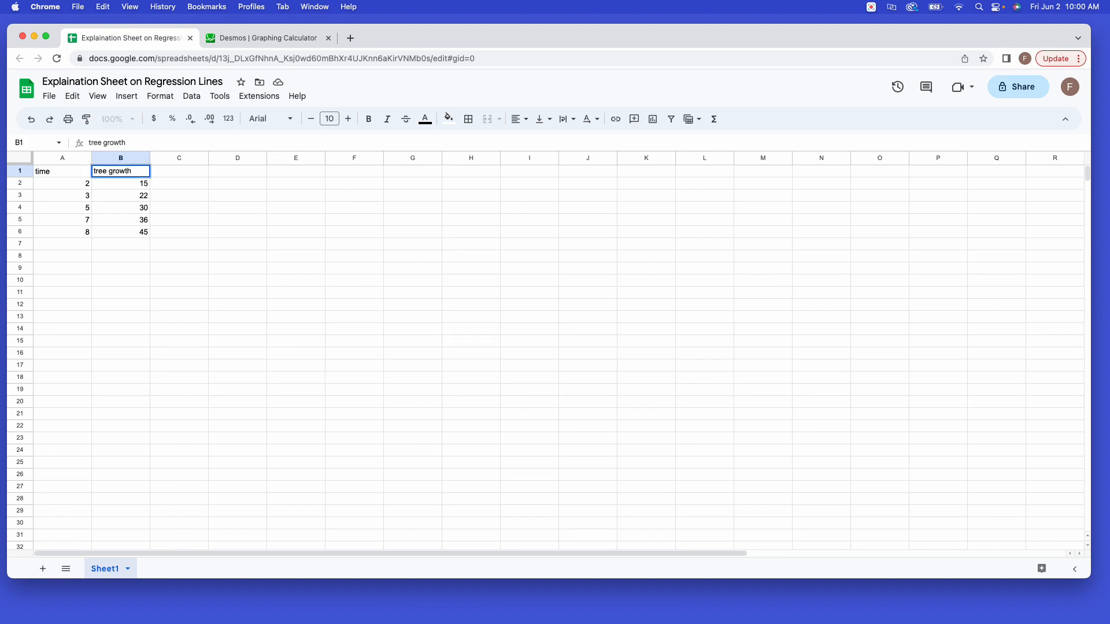
pyautogui.press('Return')
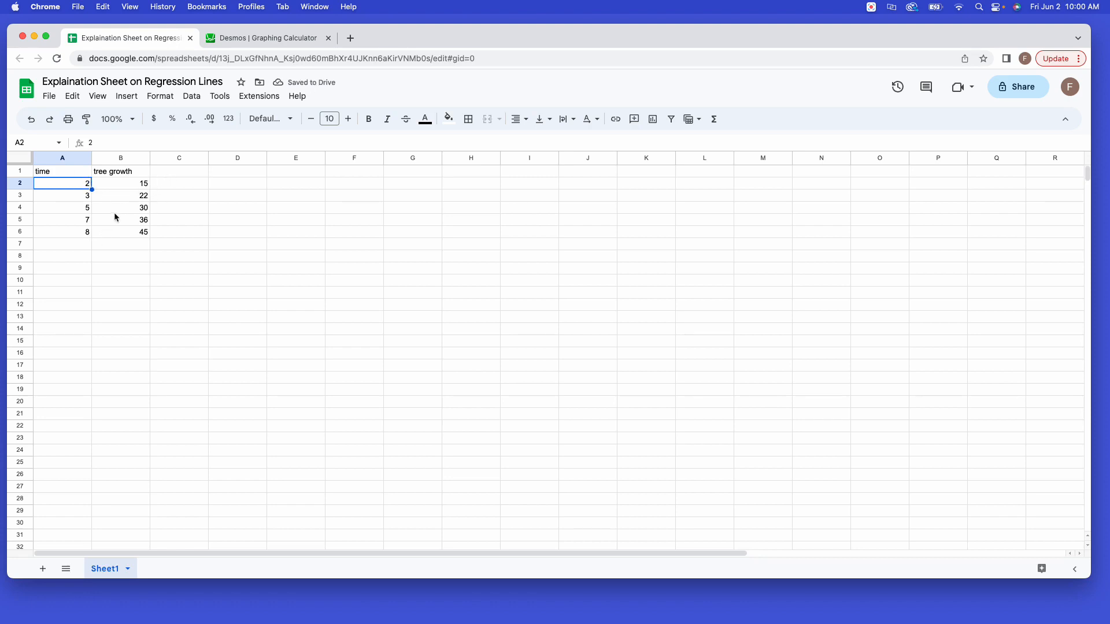
pyautogui.click(74, 245)
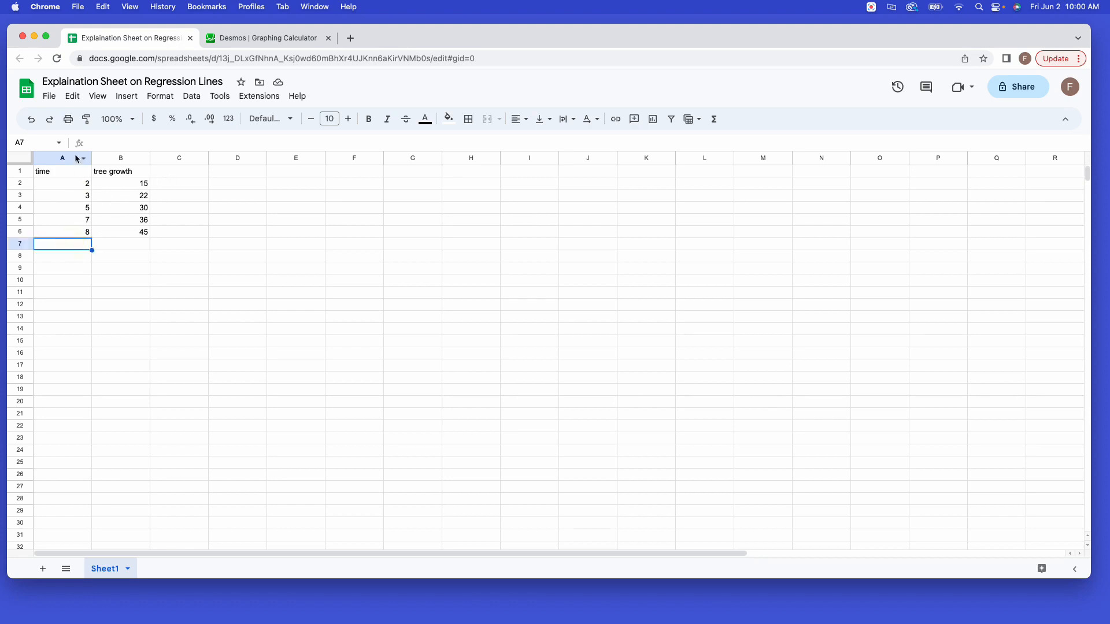
# Step: Extend the headers to "time (years)" and "tree growth (feet)", and widen column B slightly to fit its header
pyautogui.click(70, 173)
pyautogui.doubleClick(70, 174)
pyautogui.click(70, 173)
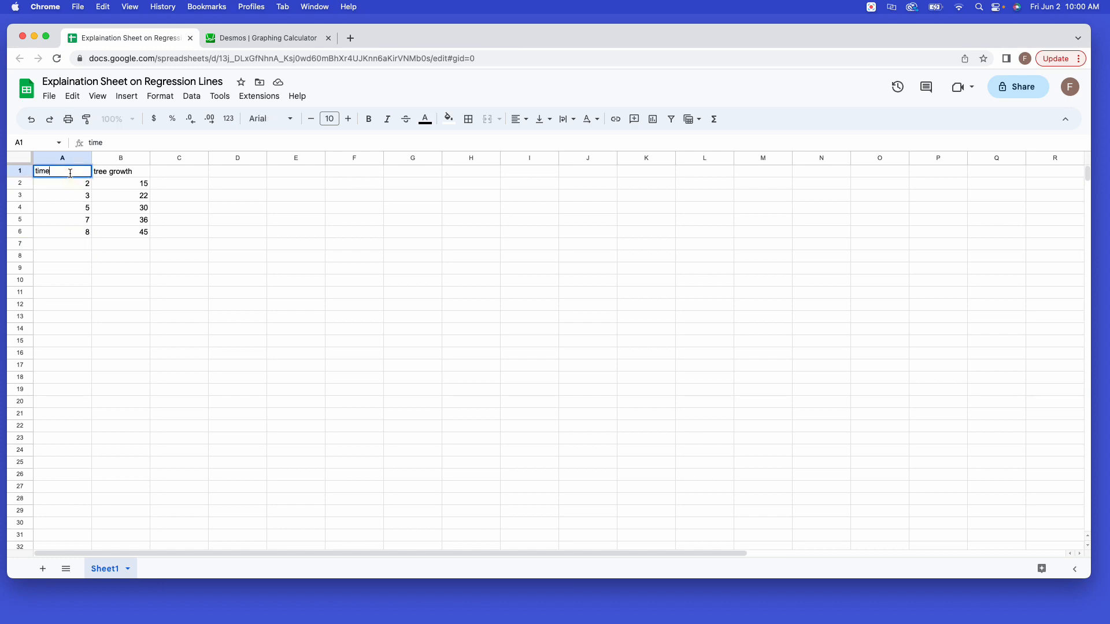
pyautogui.write('(yes')
pyautogui.doubleClick(139, 167)
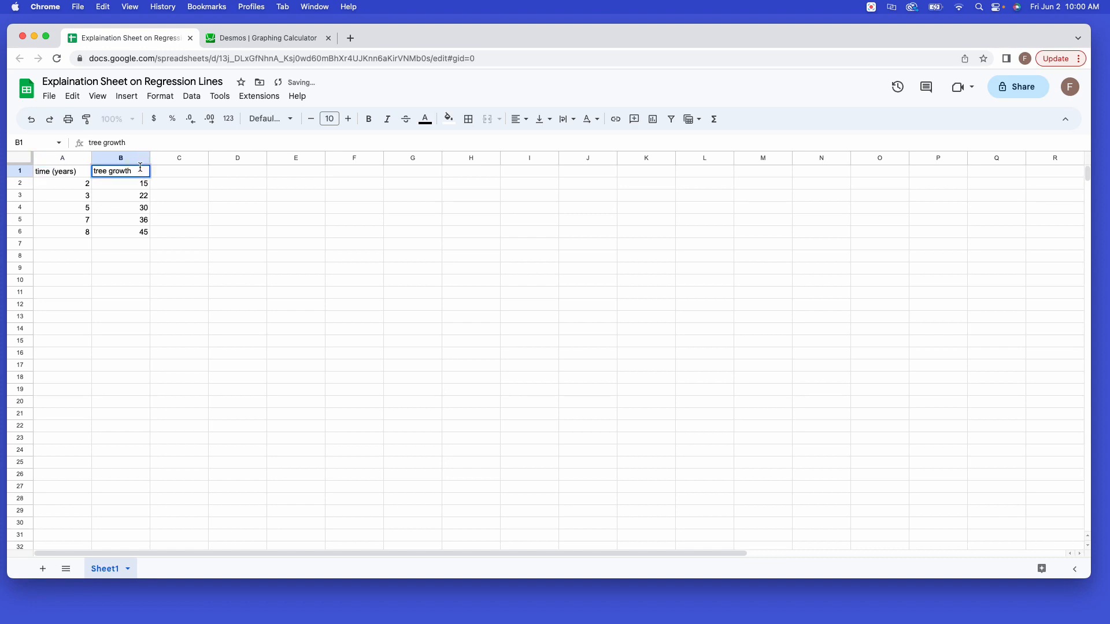
pyautogui.write('(feet)')
pyautogui.press('Return')
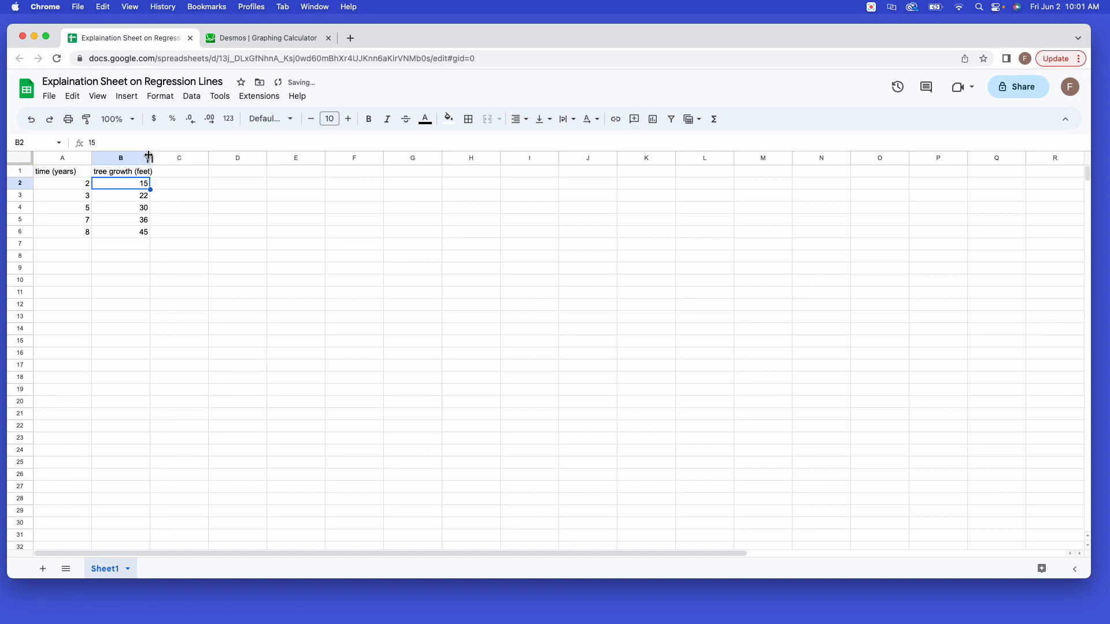
pyautogui.moveTo(149, 156); pyautogui.dragTo(156, 157)
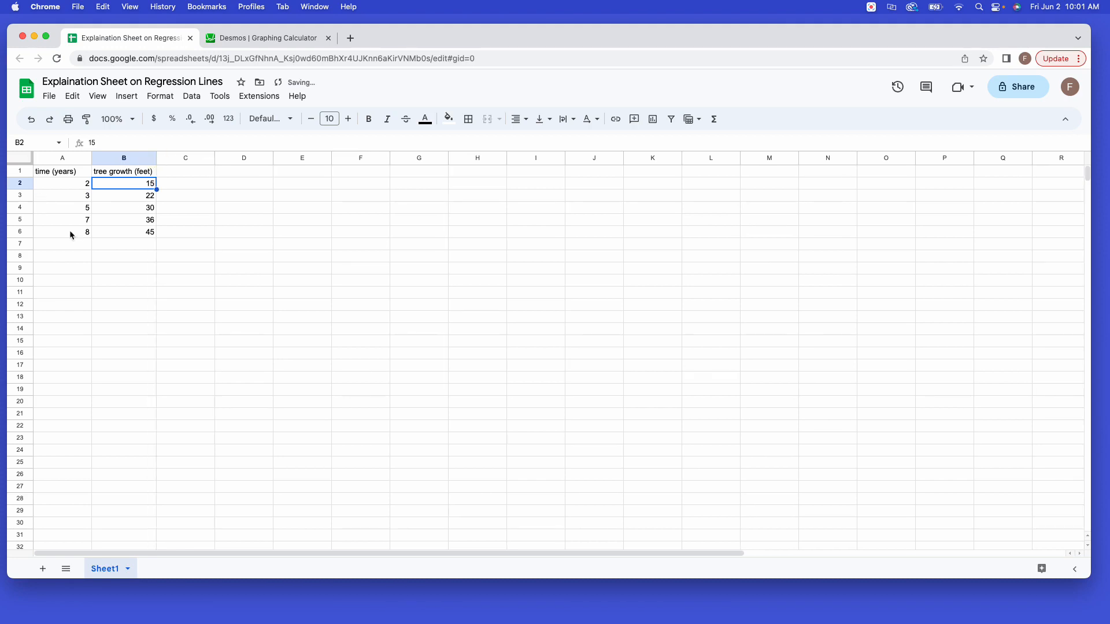
# Step: Insert a chart from the range A1:B6 and place it beside the data, near the top of the sheet
pyautogui.moveTo(59, 171); pyautogui.dragTo(116, 228)
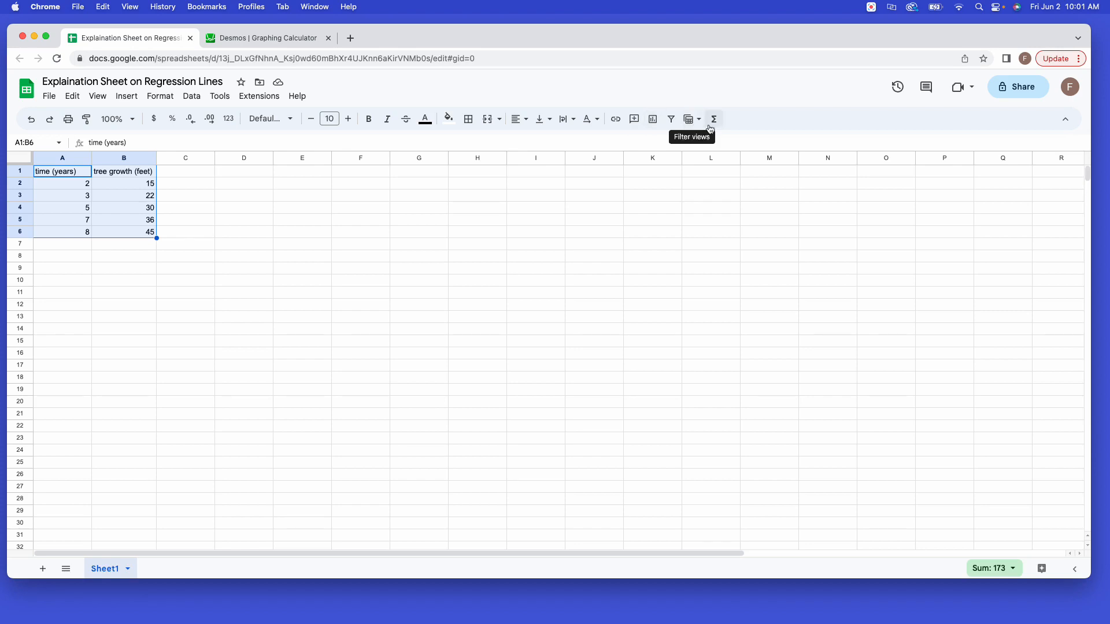
pyautogui.click(653, 124)
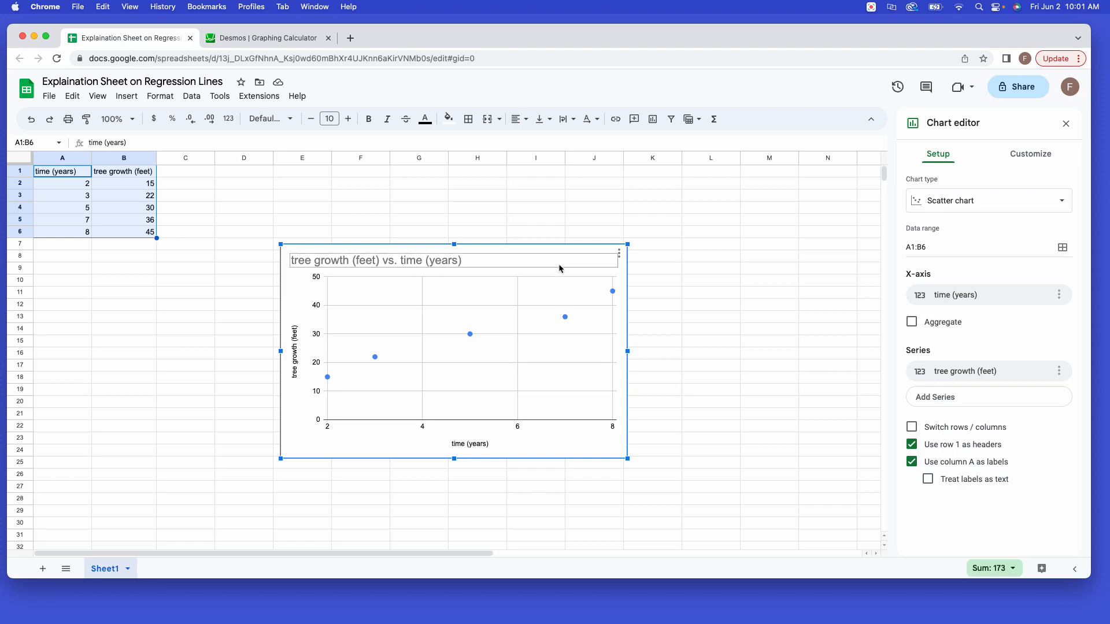
pyautogui.moveTo(557, 265); pyautogui.dragTo(467, 190)
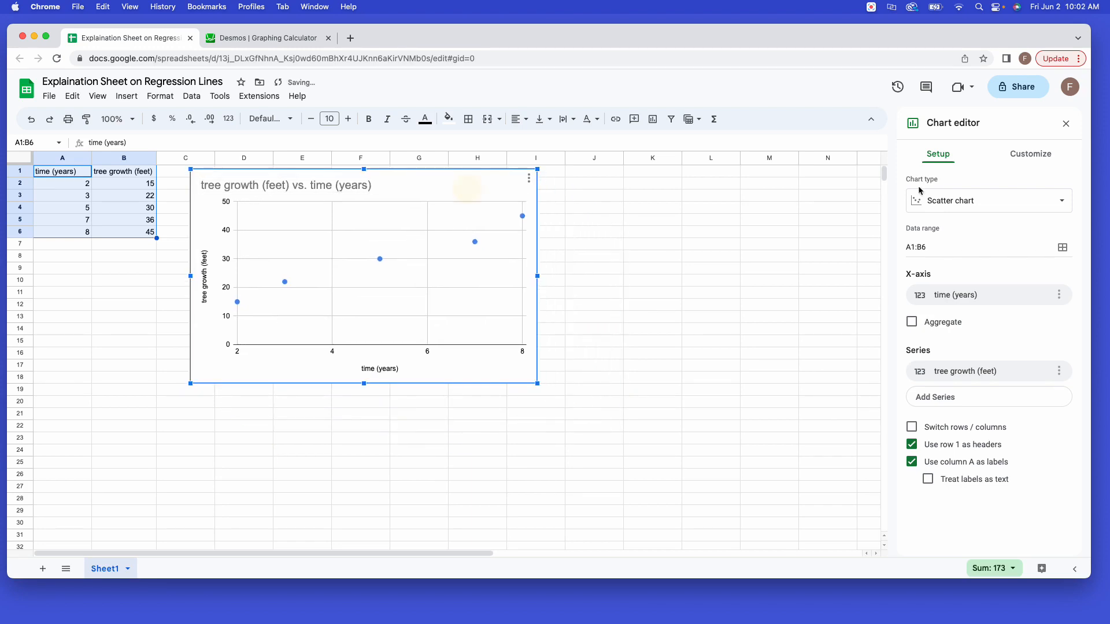
pyautogui.click(1022, 208)
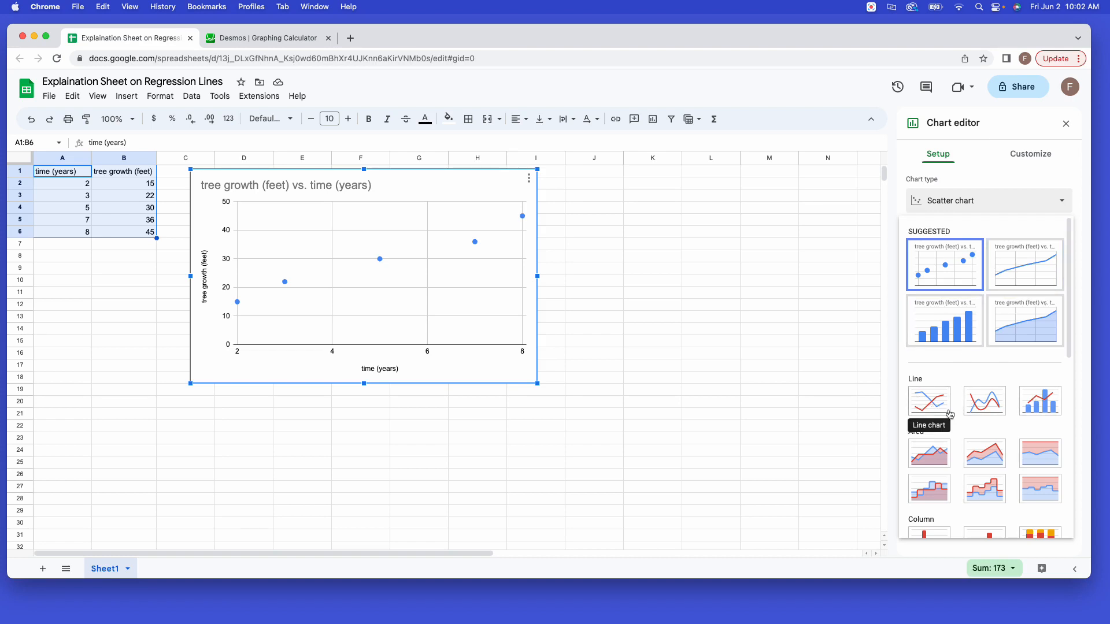
pyautogui.scroll(-2, 956, 421)
pyautogui.click(947, 422)
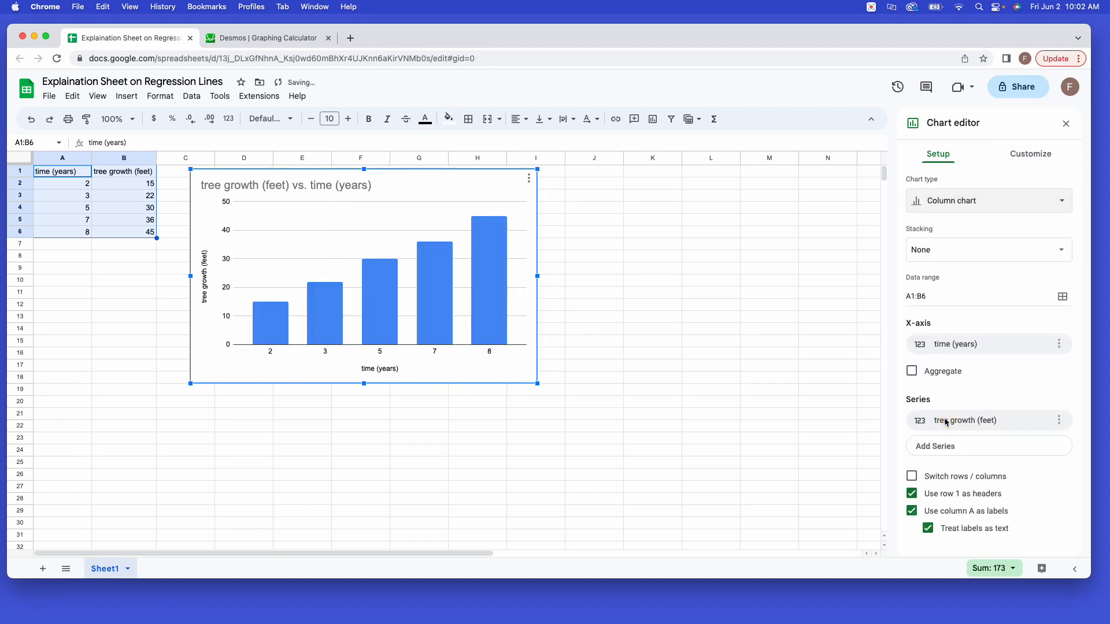
# Step: Change the chart type to Scatter chart
pyautogui.click(952, 211)
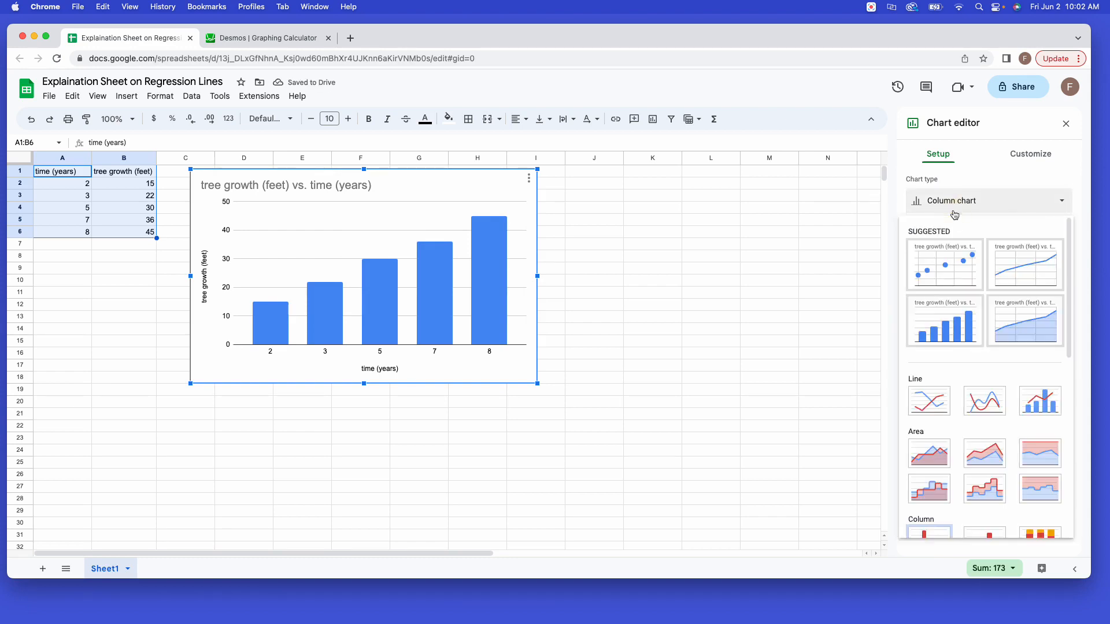
pyautogui.scroll(-3, 943, 538)
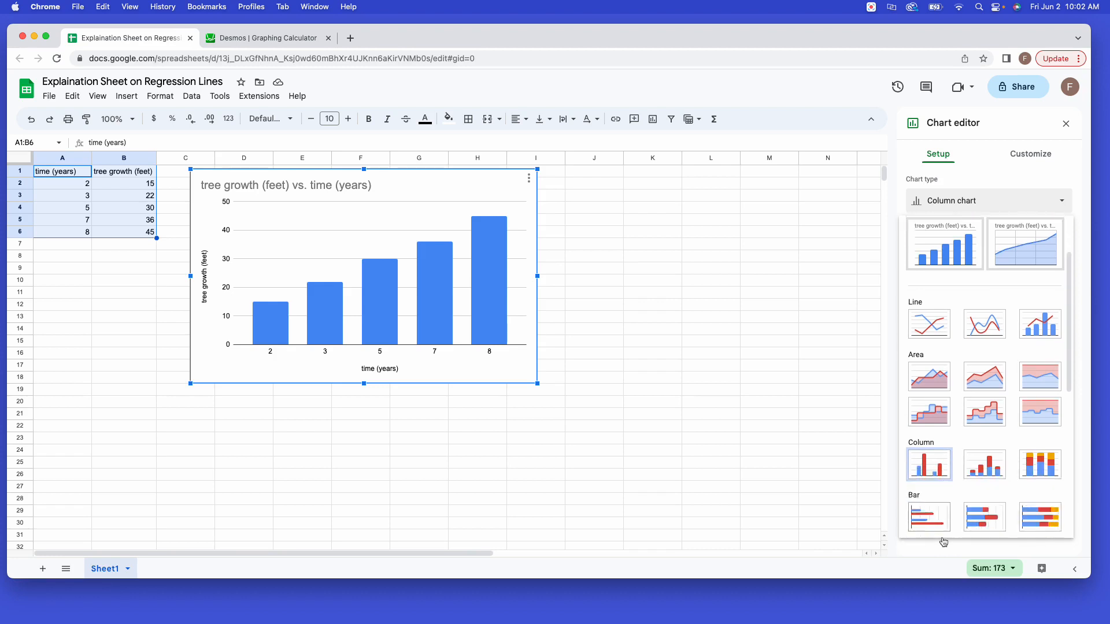
pyautogui.scroll(-2, 943, 537)
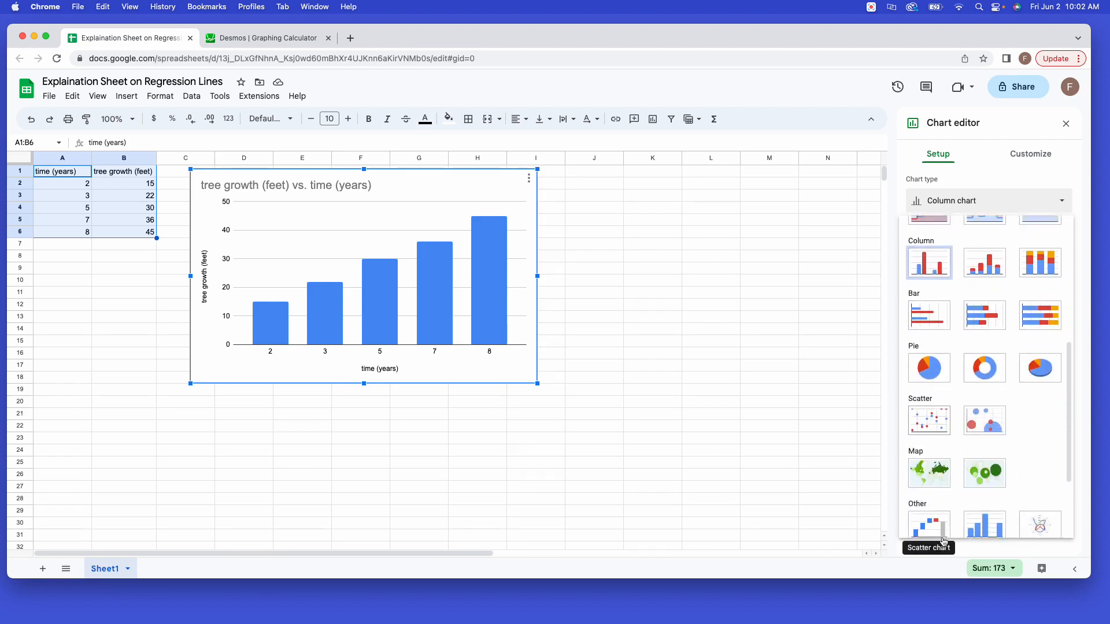
pyautogui.click(936, 405)
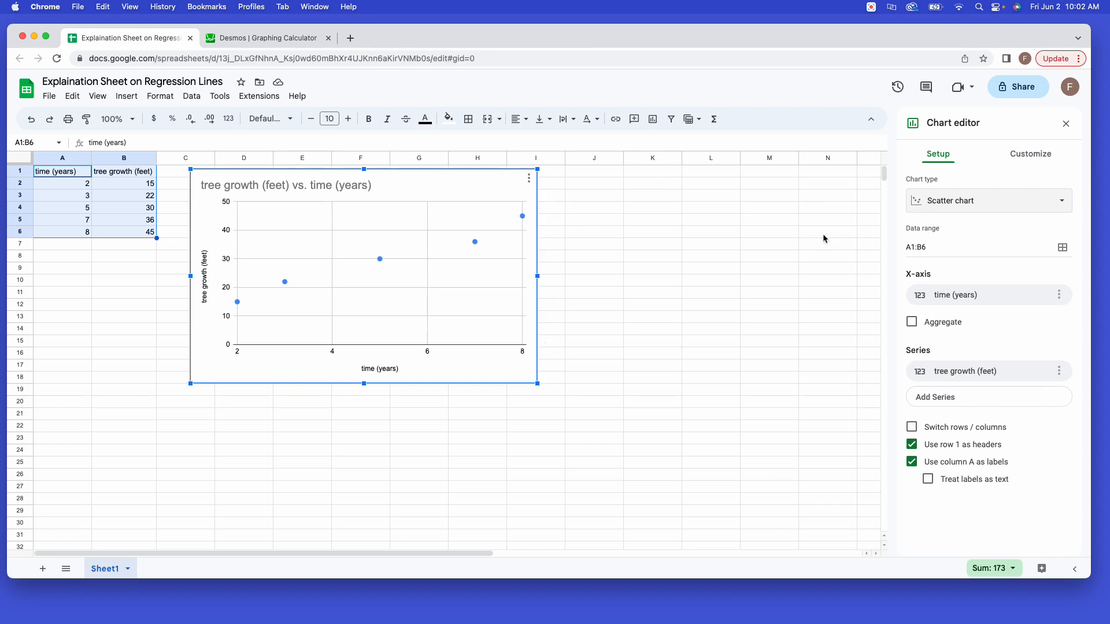
# Step: Add a trendline to the tree growth series in the scatter chart
pyautogui.click(1034, 156)
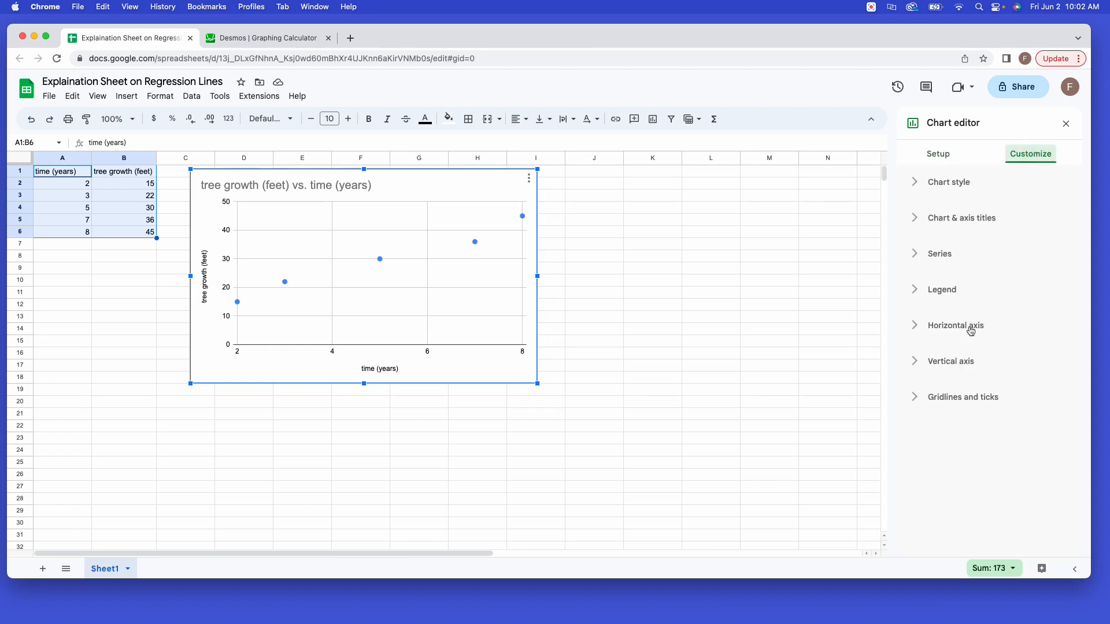
pyautogui.click(919, 256)
pyautogui.scroll(-3, 952, 327)
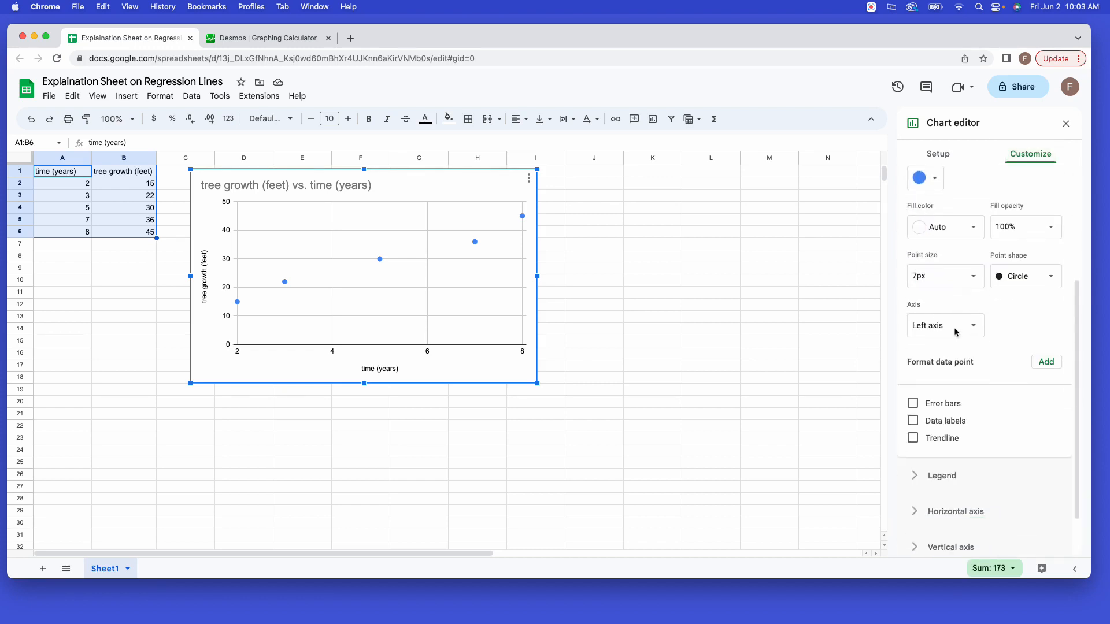
pyautogui.scroll(-2, 955, 331)
pyautogui.scroll(4, 954, 332)
pyautogui.scroll(-4, 954, 332)
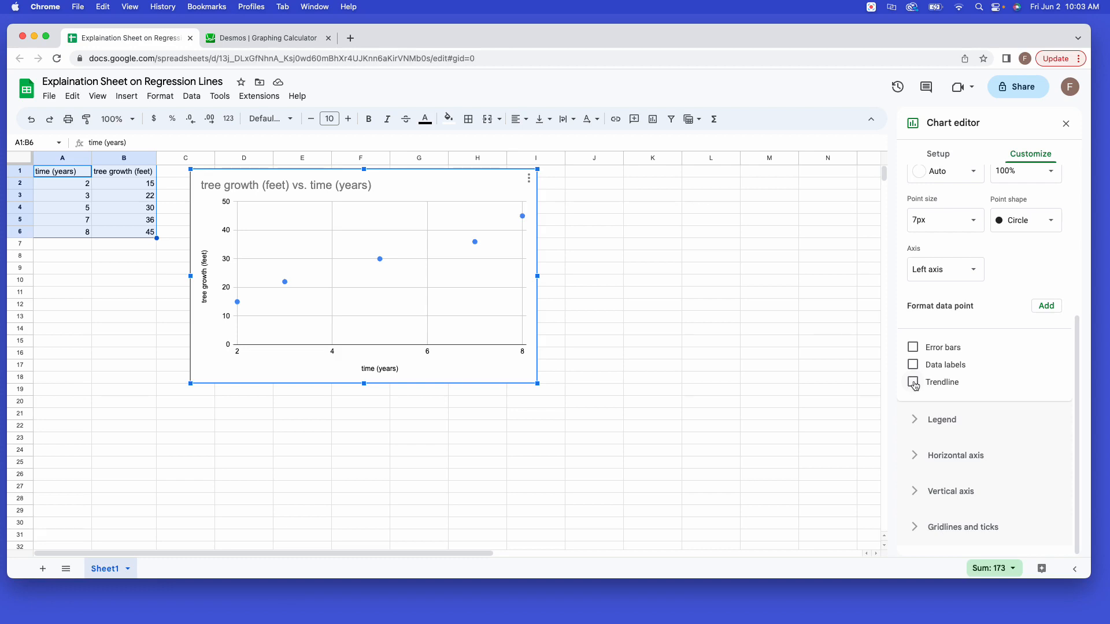
pyautogui.click(912, 382)
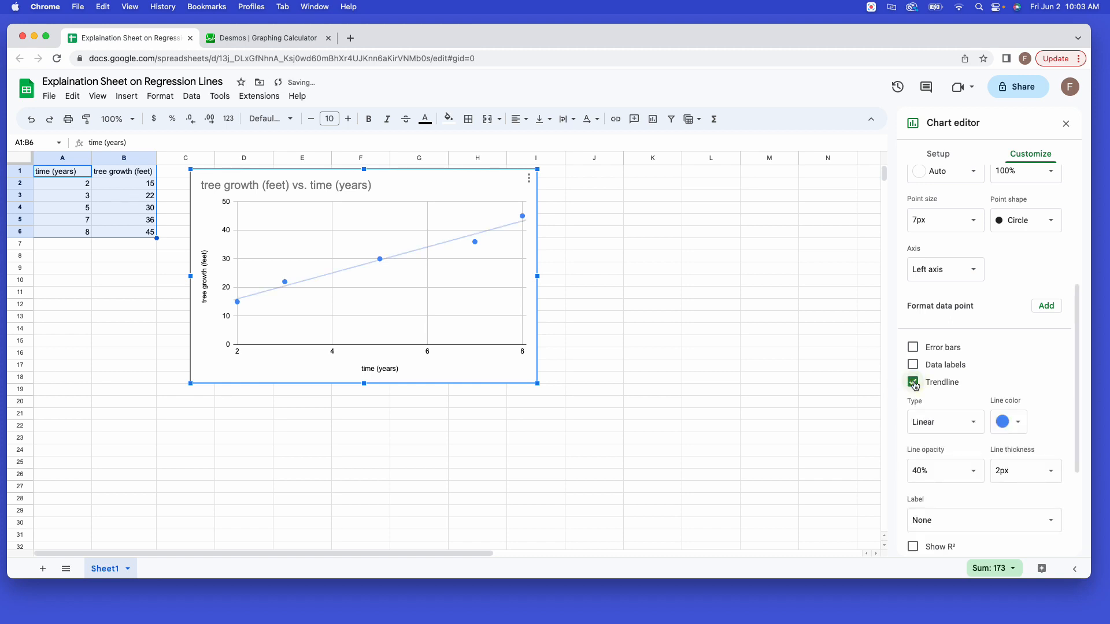
# Step: Set the trendline's label to Use Equation and show its R² value
pyautogui.scroll(-2, 951, 418)
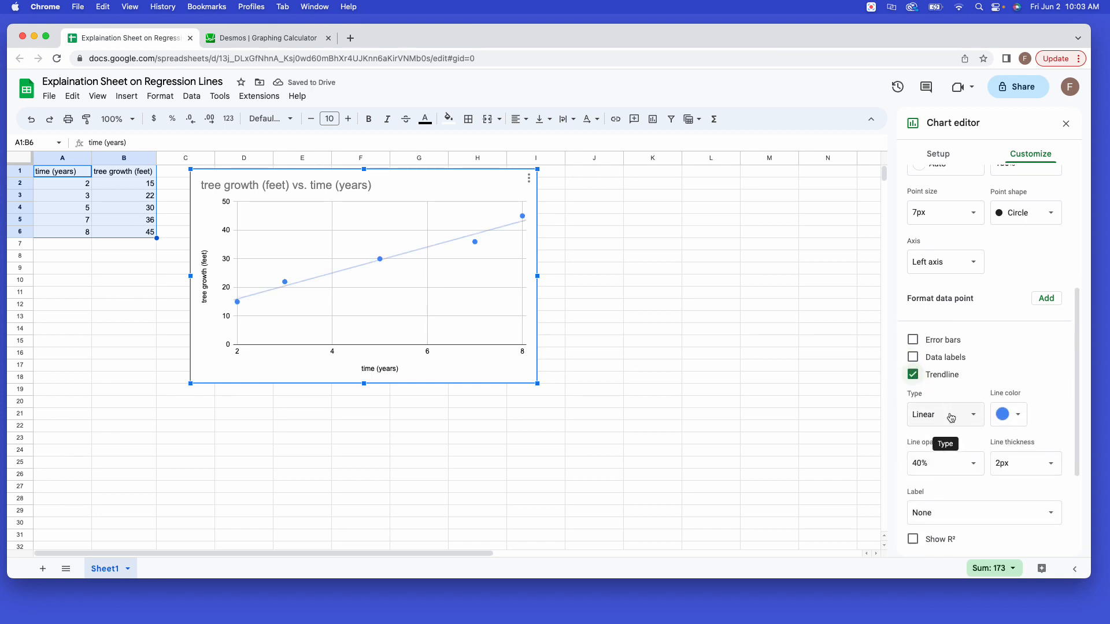
pyautogui.scroll(-2, 951, 417)
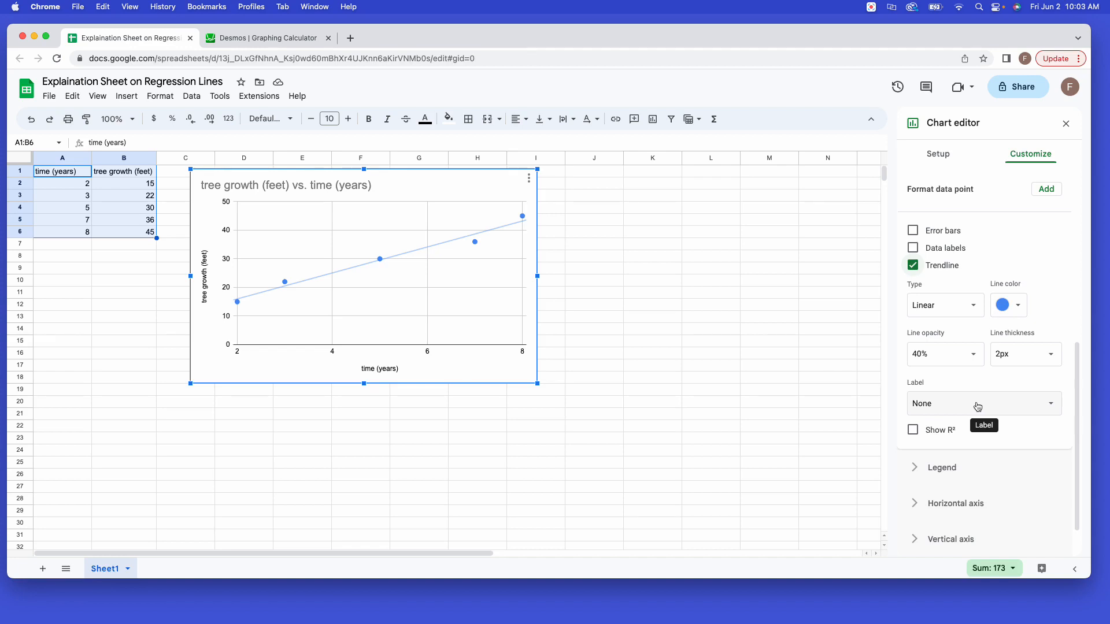
pyautogui.click(950, 408)
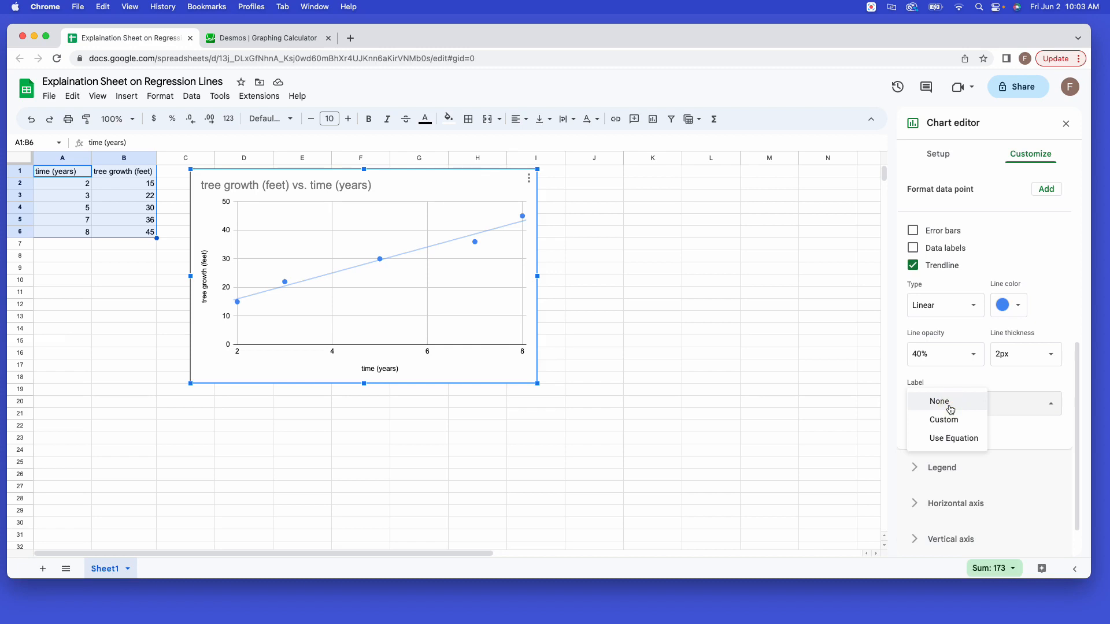
pyautogui.click(955, 441)
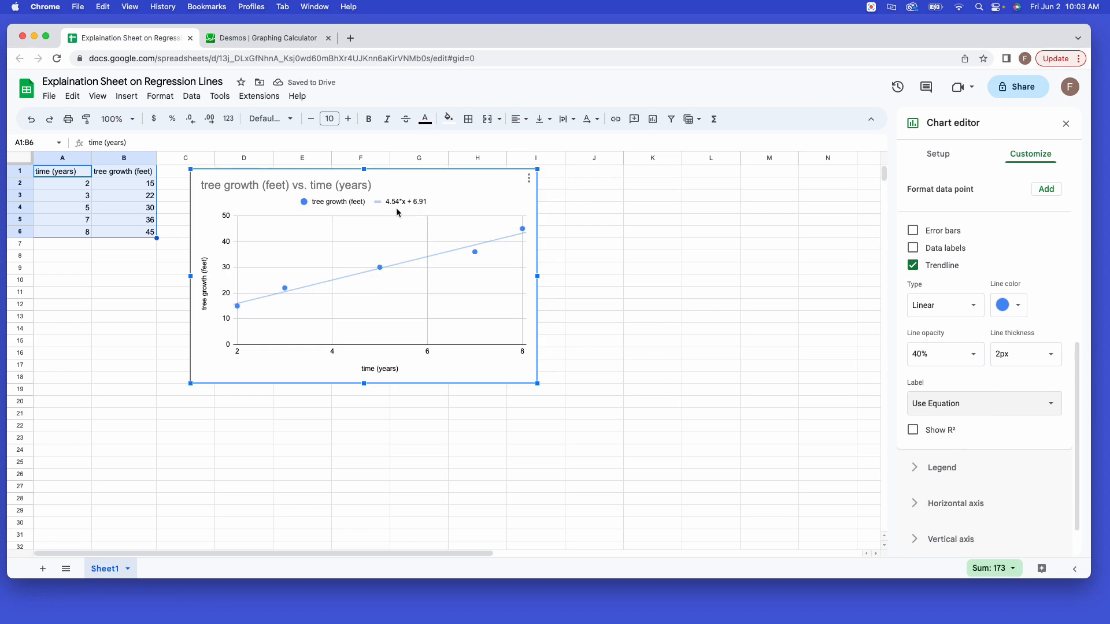
pyautogui.click(913, 432)
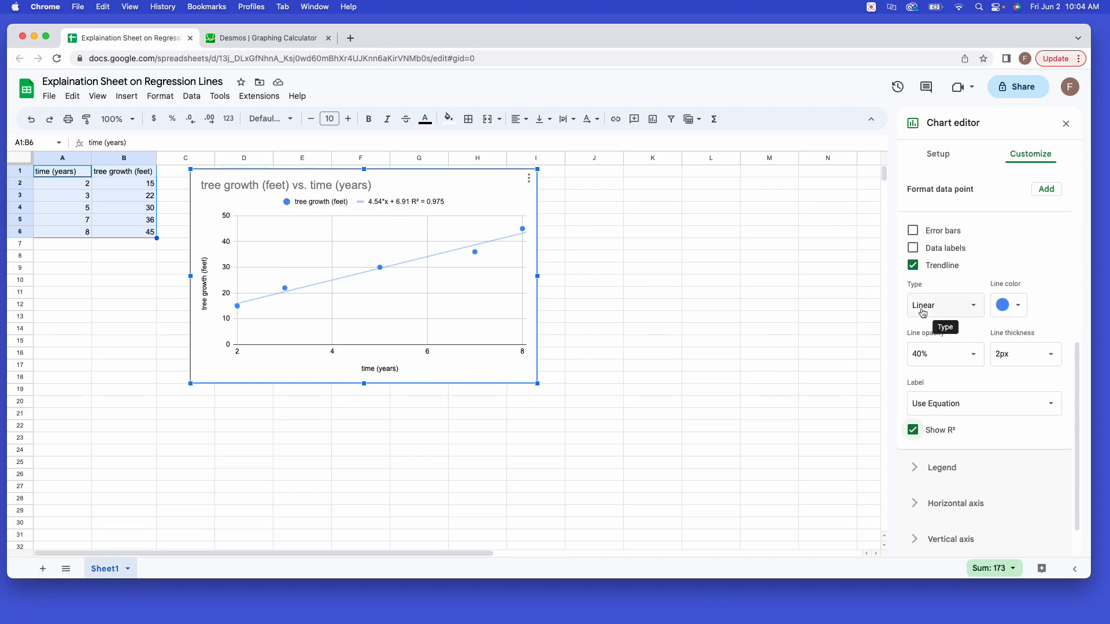
# Step: Switch to the Desmos graphing calculator and add a table to the expression list
pyautogui.click(281, 38)
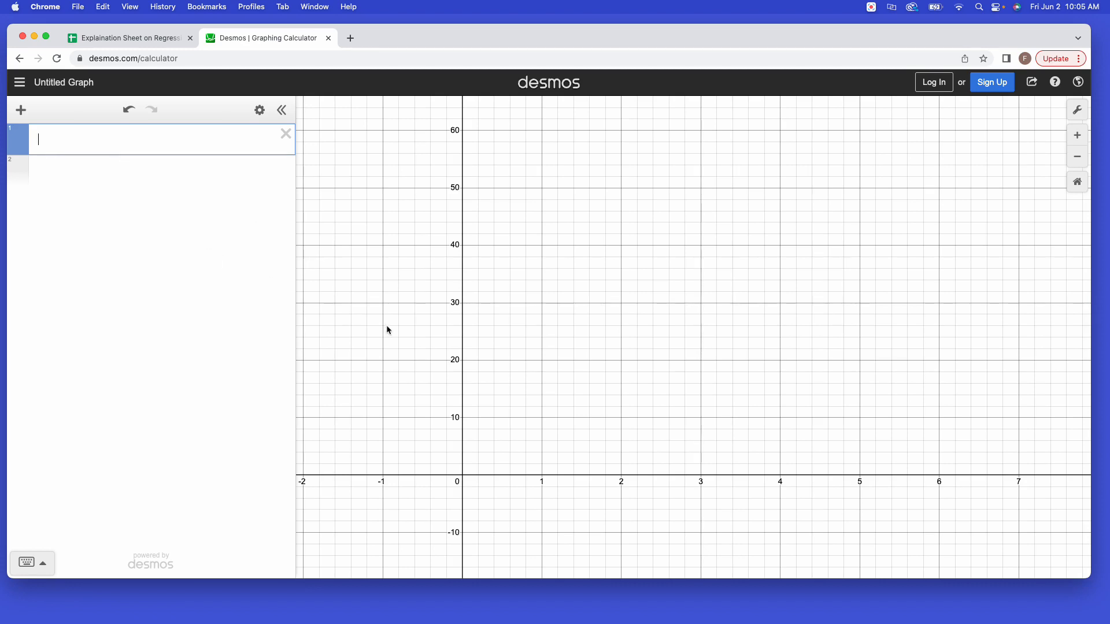
pyautogui.click(1076, 181)
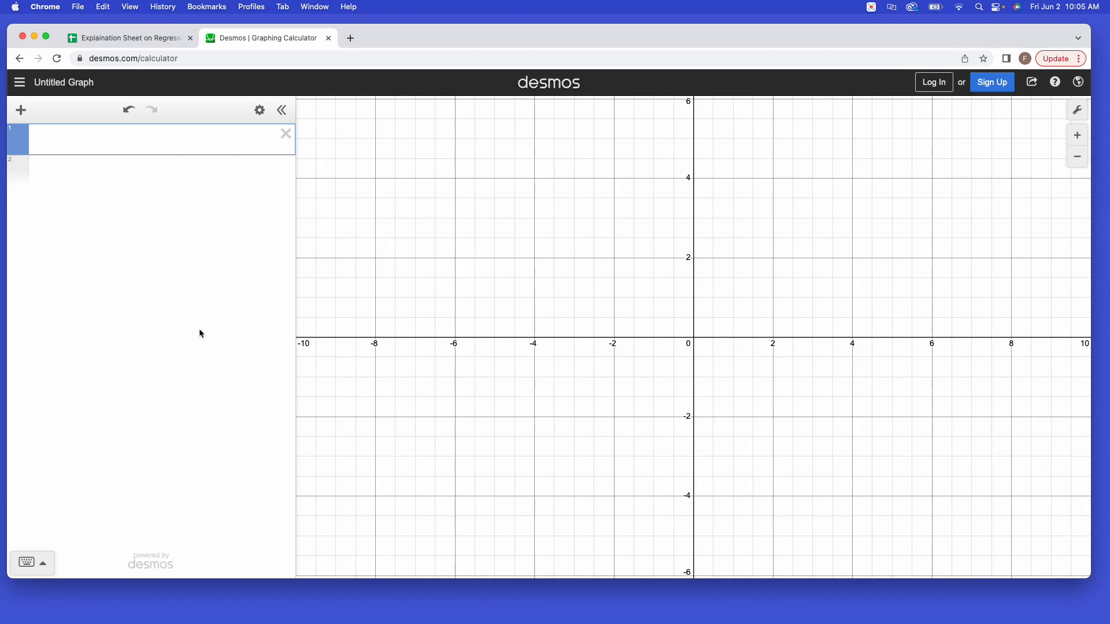
pyautogui.click(21, 111)
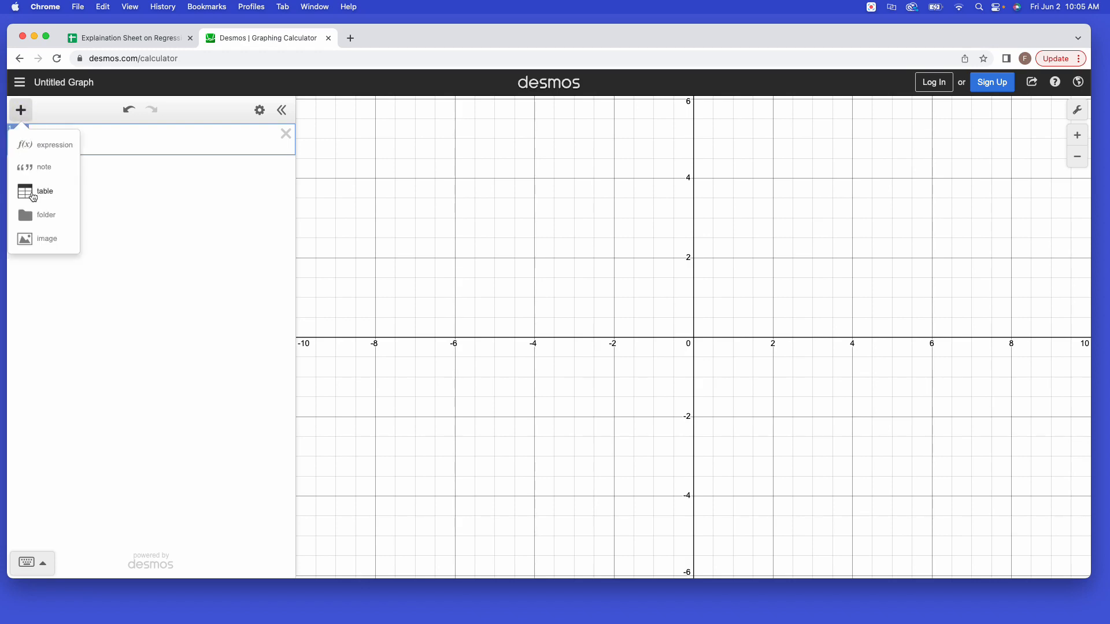
pyautogui.click(33, 197)
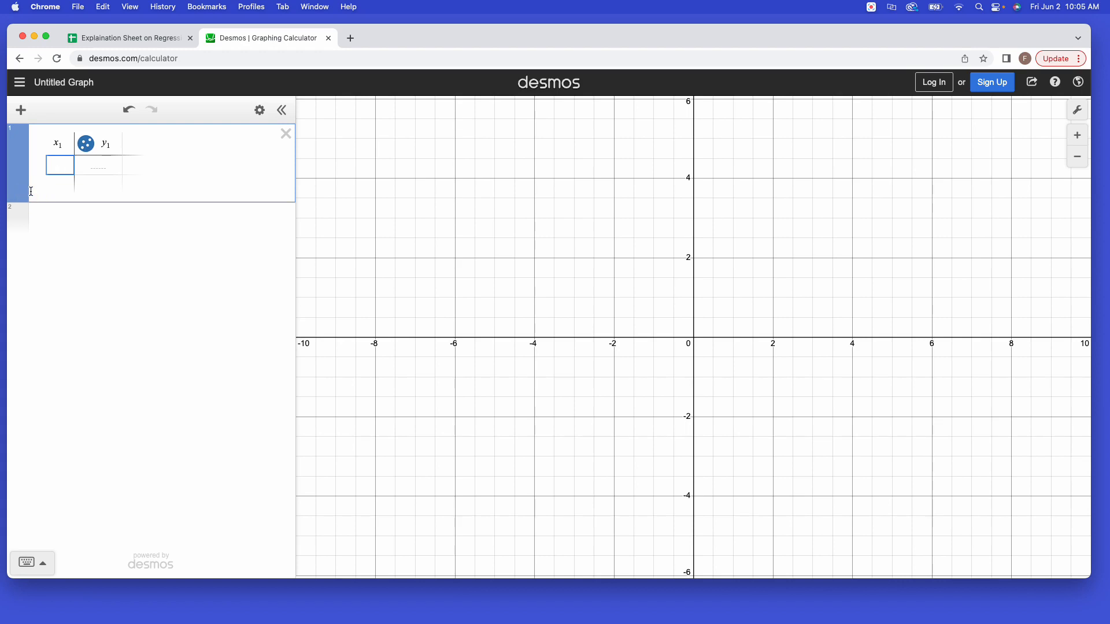
# Step: Fill the table's x₁ column with the values 1, 2, 3, 4 and 5
pyautogui.write('1')
pyautogui.press('Return')
pyautogui.write('2')
pyautogui.press('Return')
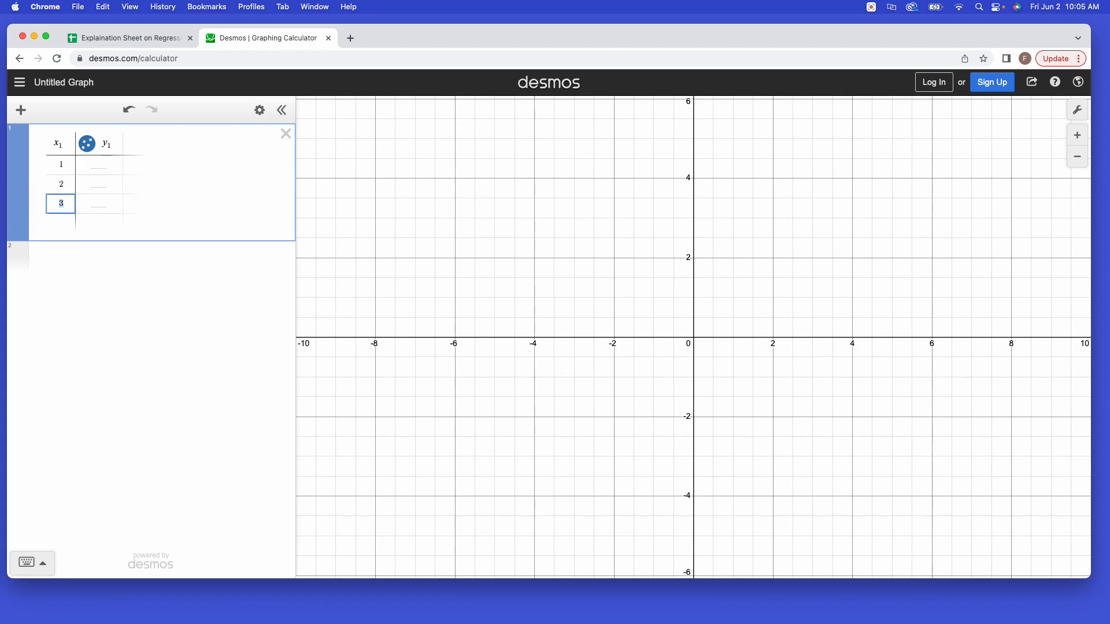
pyautogui.write('3')
pyautogui.press('Return')
pyautogui.press('Return')
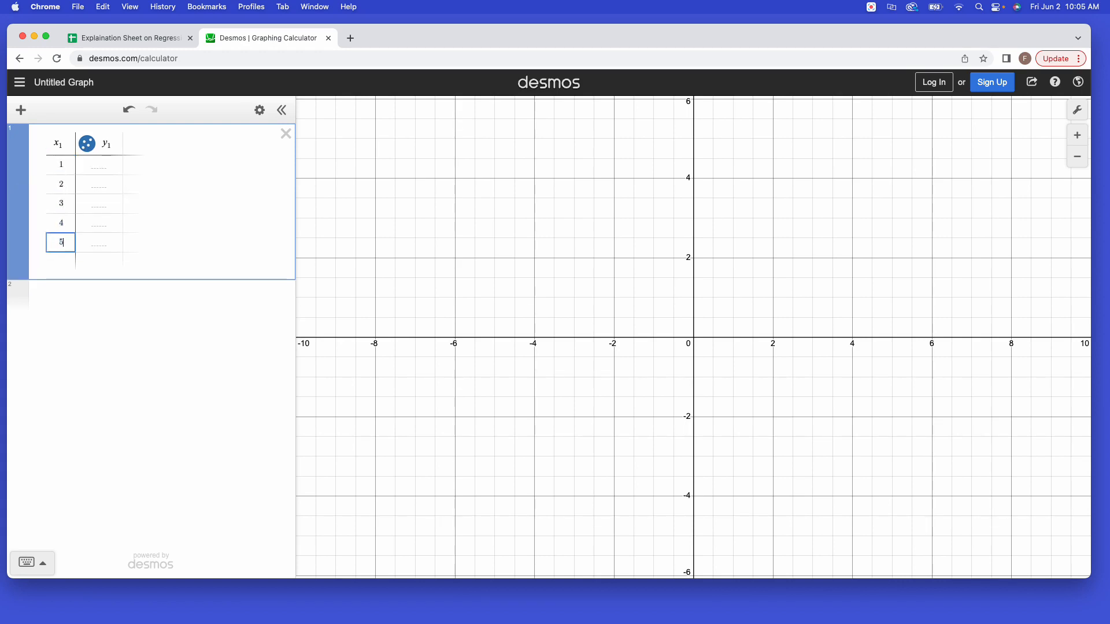
# Step: Fill the table's y₁ column with the values 12, 23, 31, 48 and 57
pyautogui.press('Up')
pyautogui.press('Right')
pyautogui.press('Up')
pyautogui.press('Up')
pyautogui.press('Up')
pyautogui.write('23')
pyautogui.press('BackSpace')
pyautogui.press('BackSpace')
pyautogui.write('12')
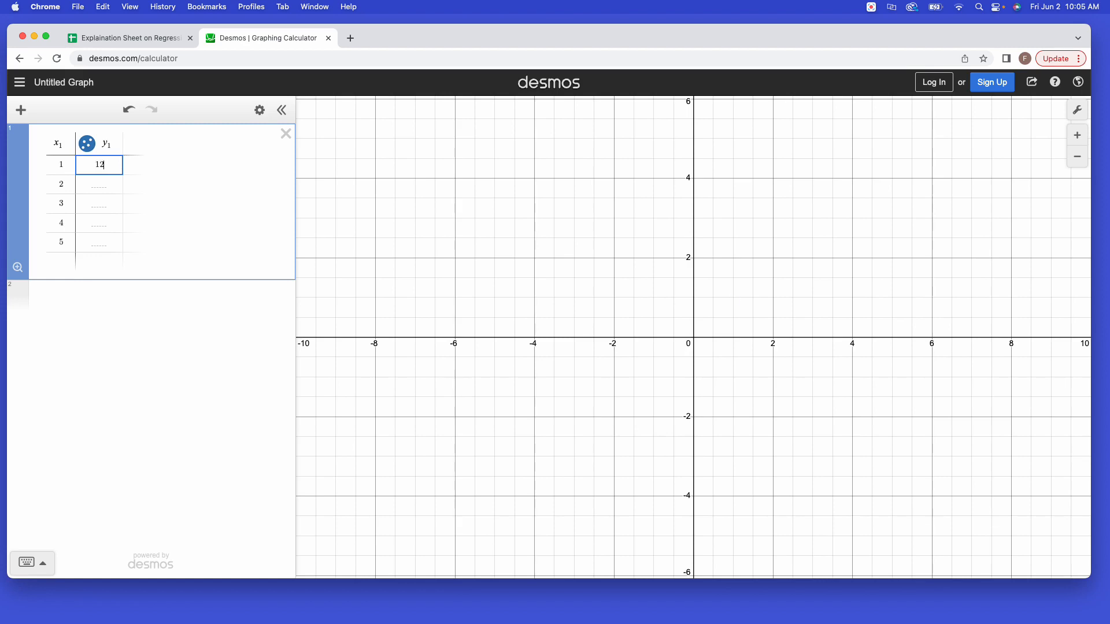
pyautogui.press('Return')
pyautogui.write('23')
pyautogui.press('Return')
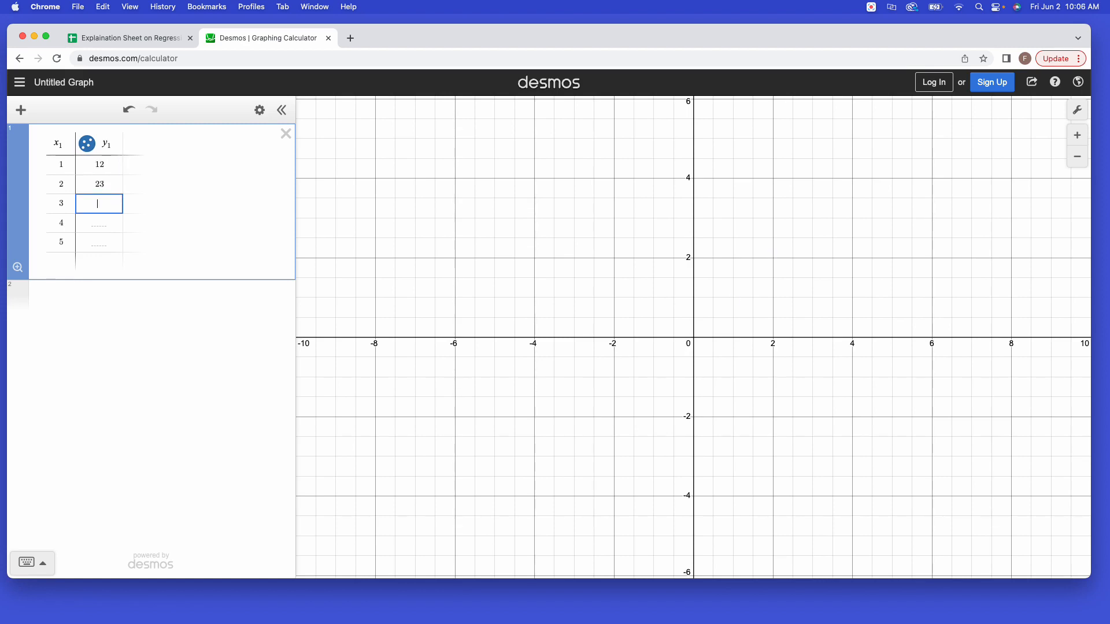
pyautogui.write('31')
pyautogui.press('Right')
pyautogui.press('Left')
pyautogui.press('Return')
pyautogui.write('48')
pyautogui.press('Return')
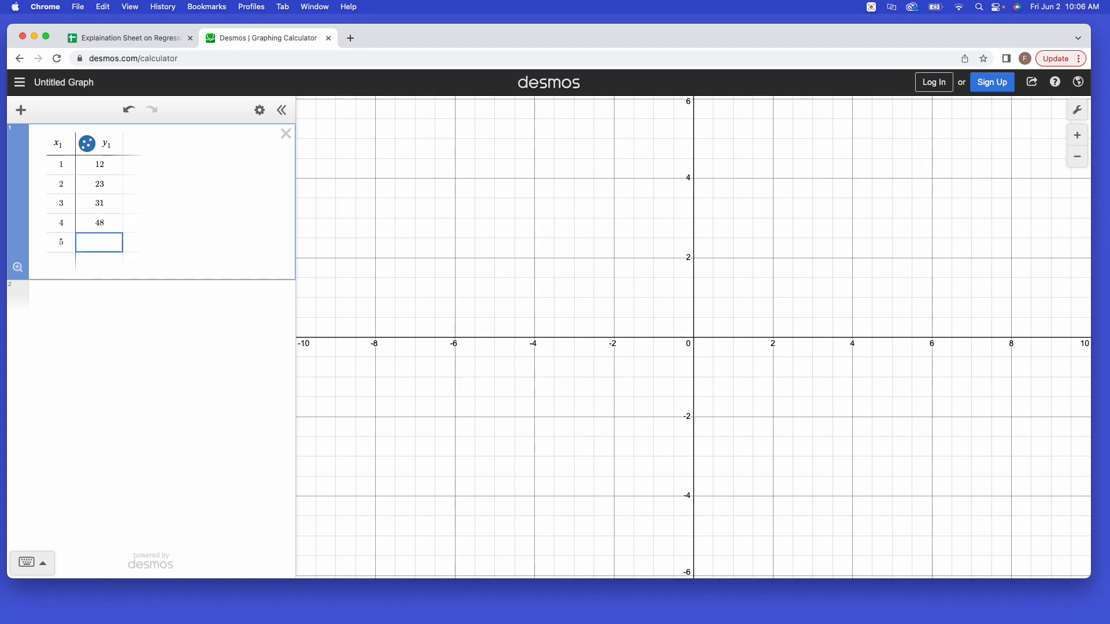
pyautogui.write('57')
# Step: Review the y₁ entries row by row and start an empty expression below the table
pyautogui.press('Up')
pyautogui.press('Up')
pyautogui.press('Up')
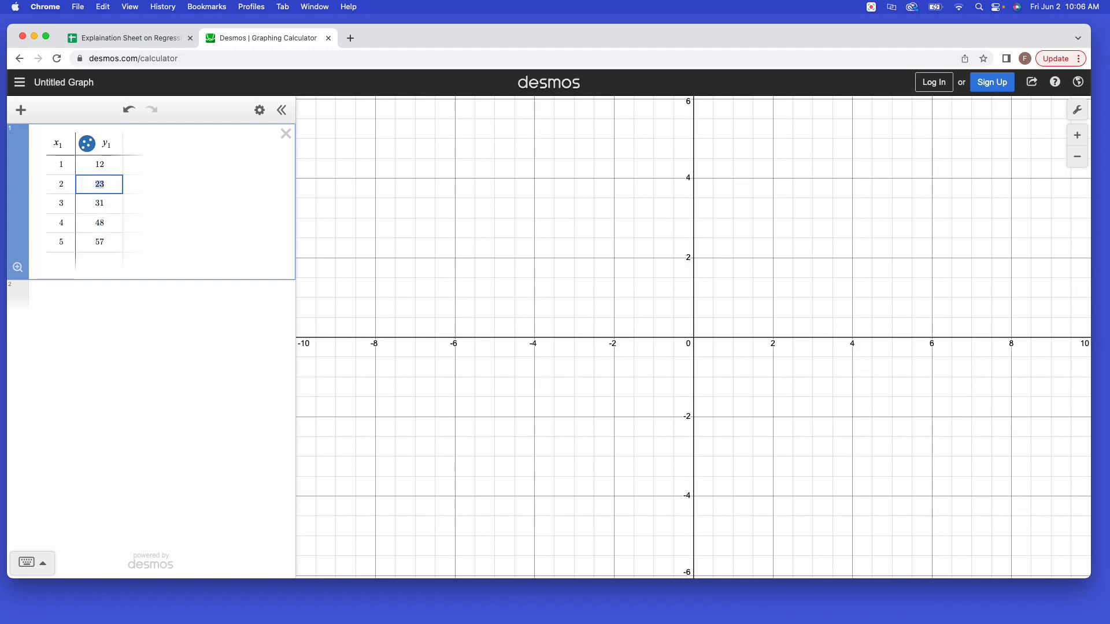
pyautogui.press('Up')
pyautogui.press('Down')
pyautogui.press('Down')
pyautogui.press('Down')
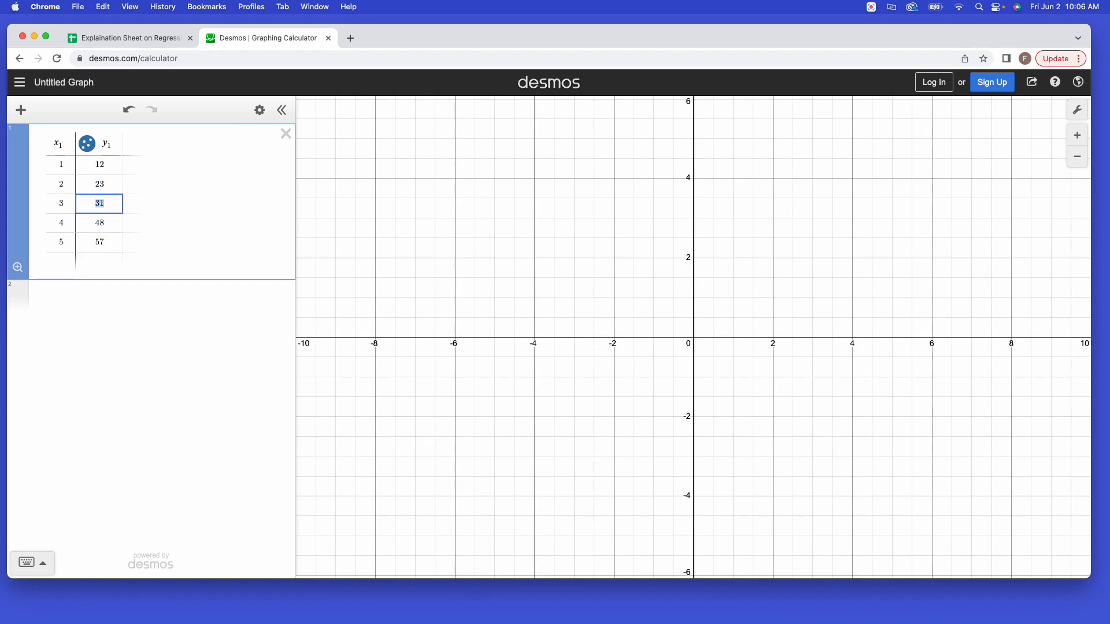
pyautogui.press('Down')
pyautogui.press('Down')
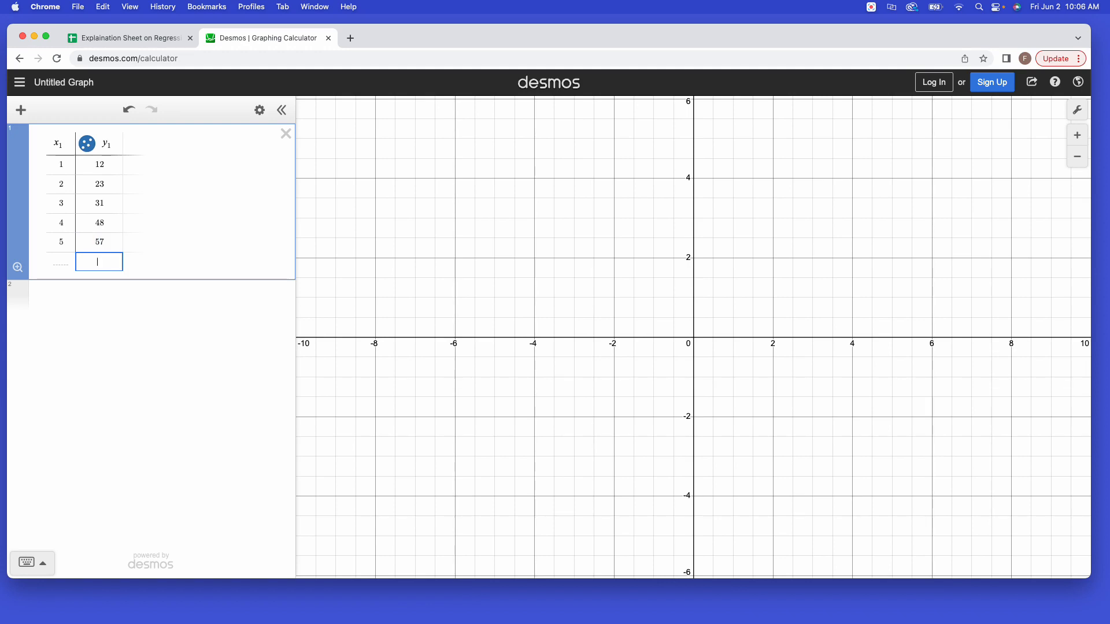
pyautogui.press('Down')
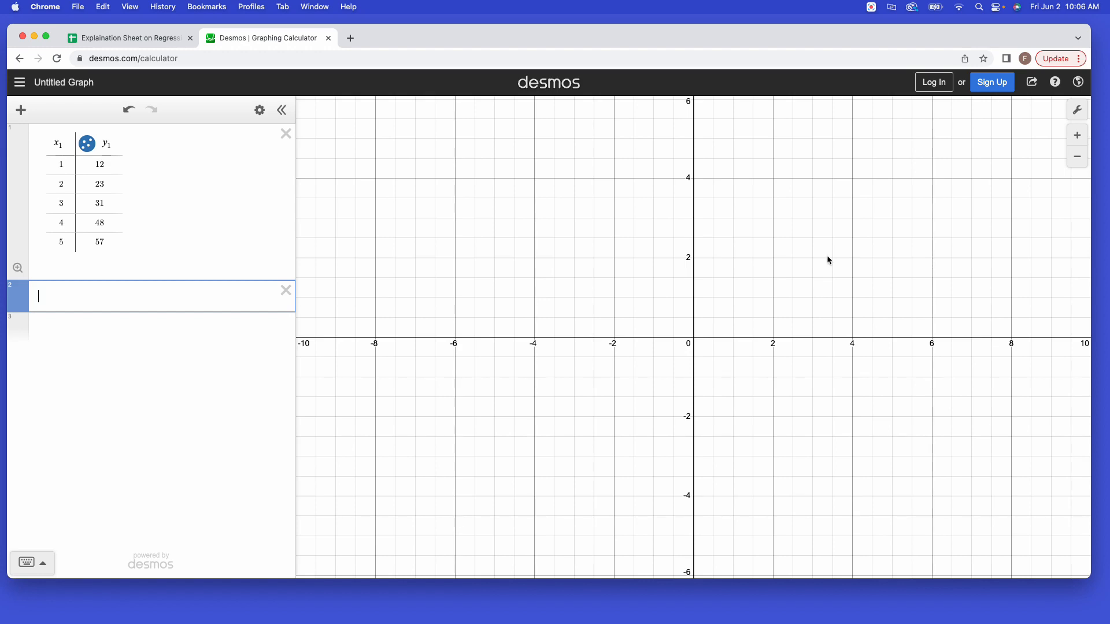
# Step: Set the graph's x-axis range from −1 to 8 in the graph settings
pyautogui.moveTo(828, 259); pyautogui.dragTo(471, 476)
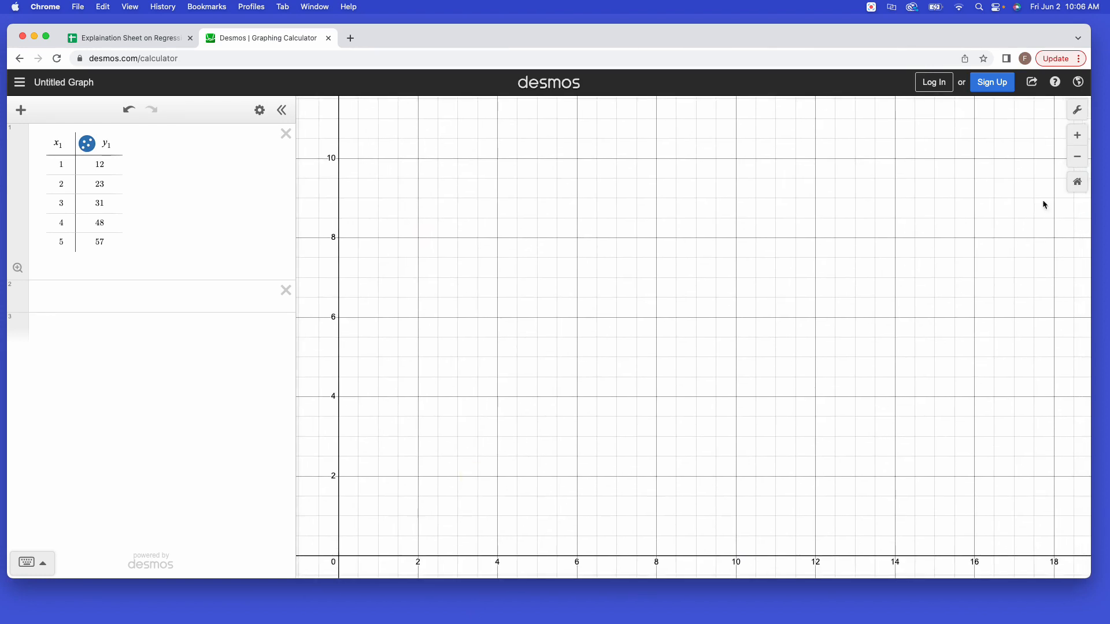
pyautogui.click(1079, 111)
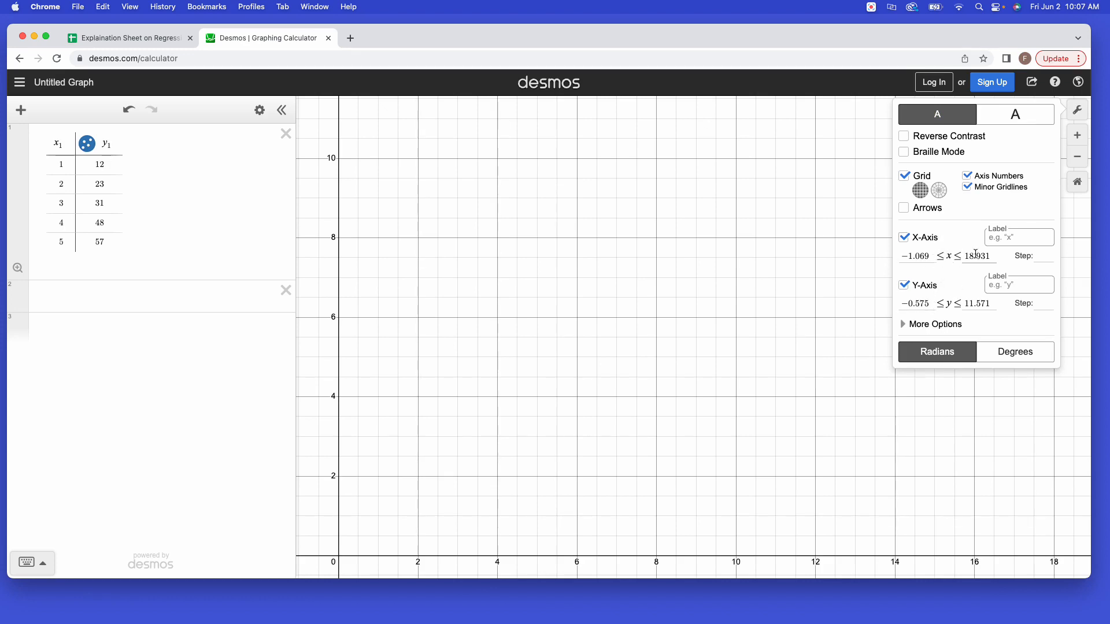
pyautogui.moveTo(992, 256); pyautogui.dragTo(965, 258)
pyautogui.write('8')
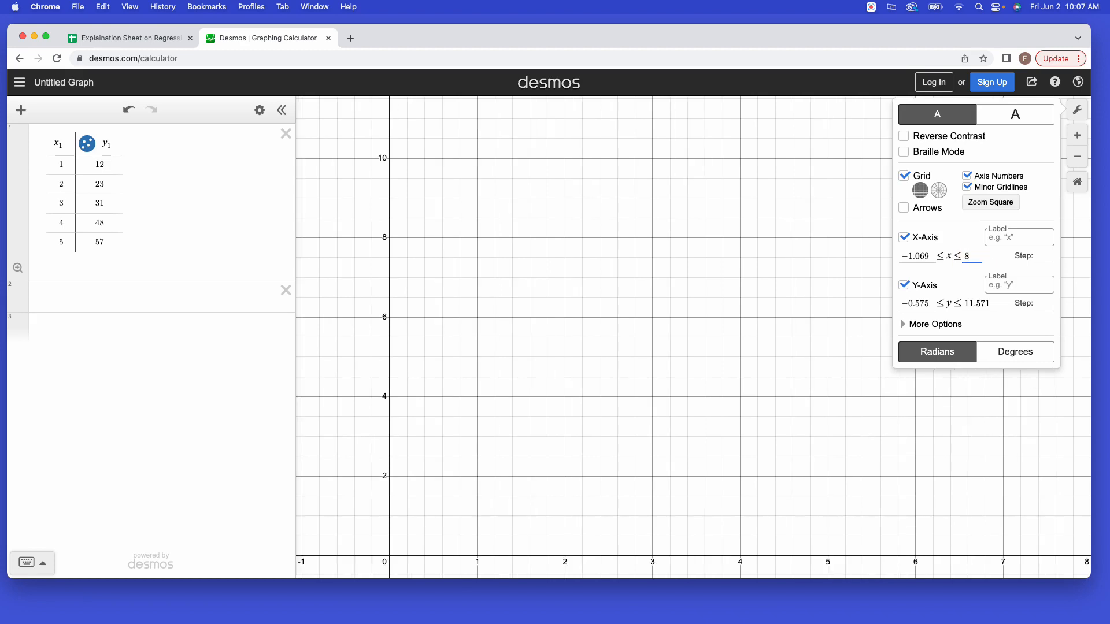
pyautogui.click(919, 256)
pyautogui.press('BackSpace')
pyautogui.press('BackSpace')
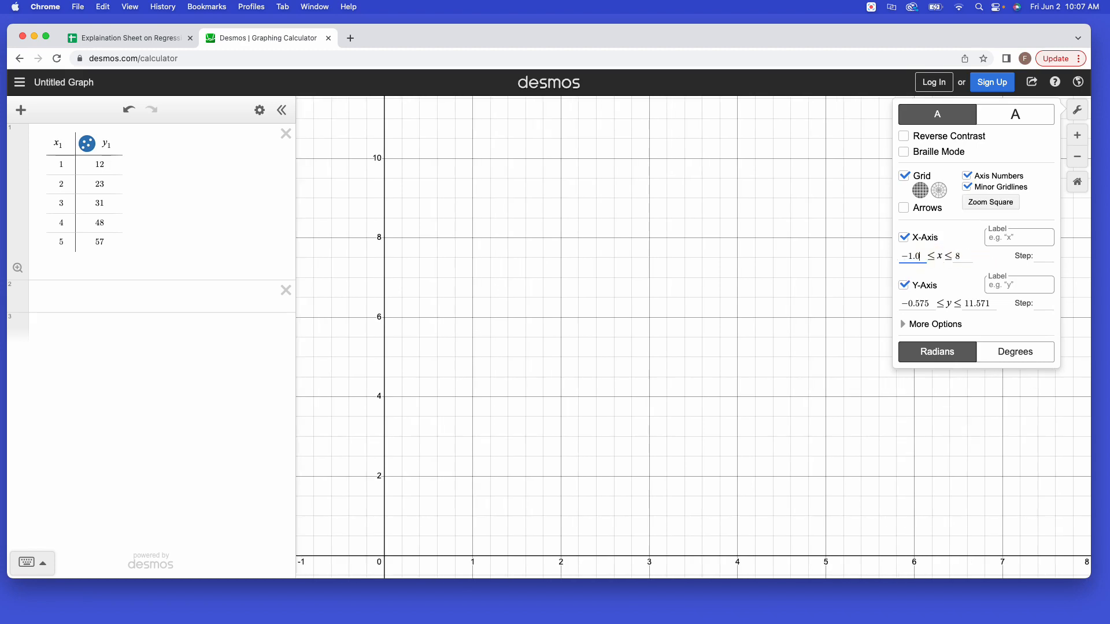
pyautogui.press('BackSpace')
pyautogui.press('BackSpace')
# Step: Set the graph's y-axis range from −1 to 60 and close the graph settings
pyautogui.click(924, 304)
pyautogui.press('BackSpace')
pyautogui.press('BackSpace')
pyautogui.press('BackSpace')
pyautogui.press('BackSpace')
pyautogui.press('BackSpace')
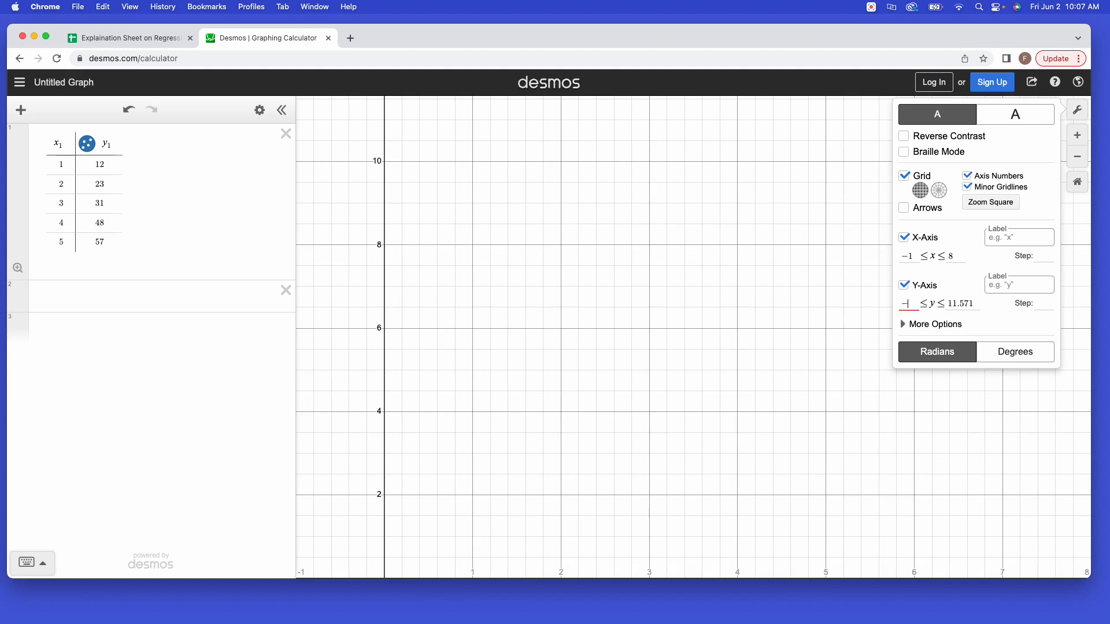
pyautogui.write('1')
pyautogui.click(975, 301)
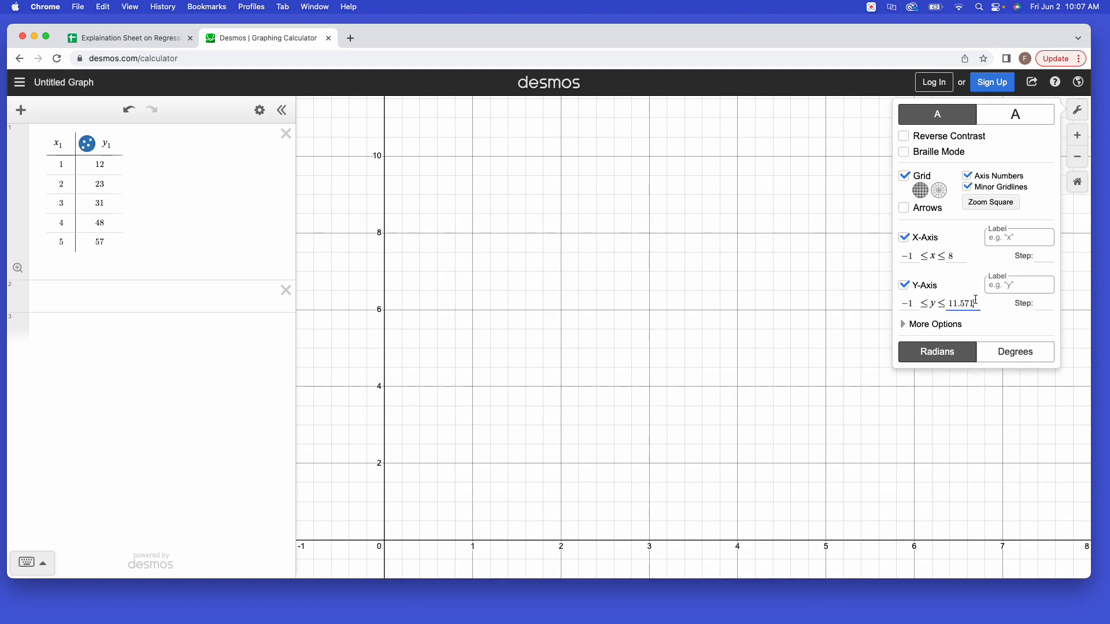
pyautogui.moveTo(975, 301); pyautogui.dragTo(947, 305)
pyautogui.write('60')
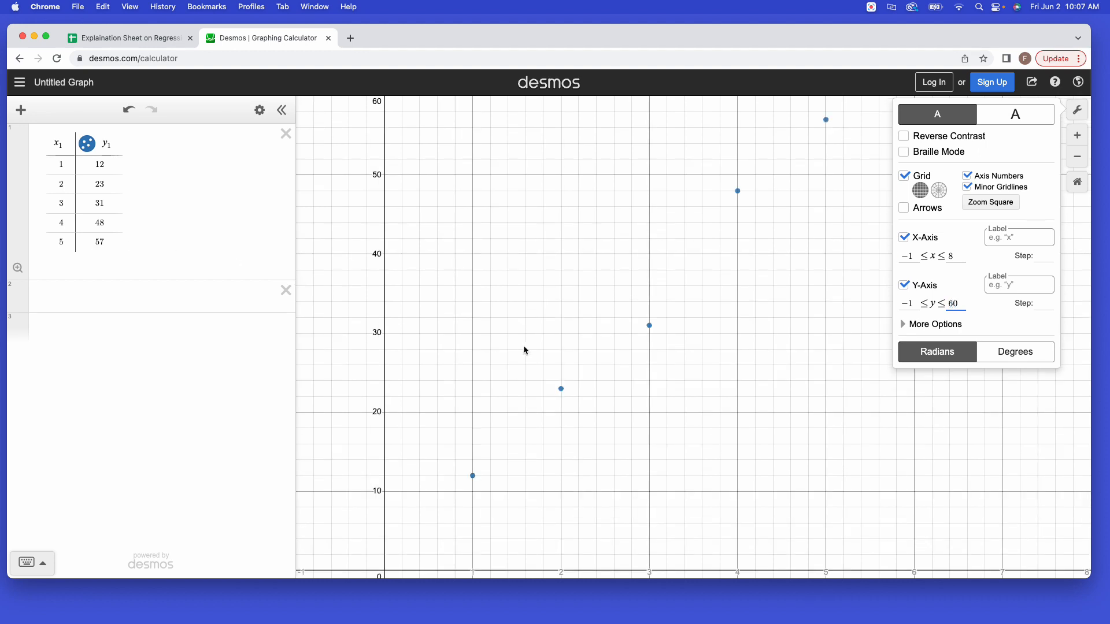
pyautogui.click(776, 331)
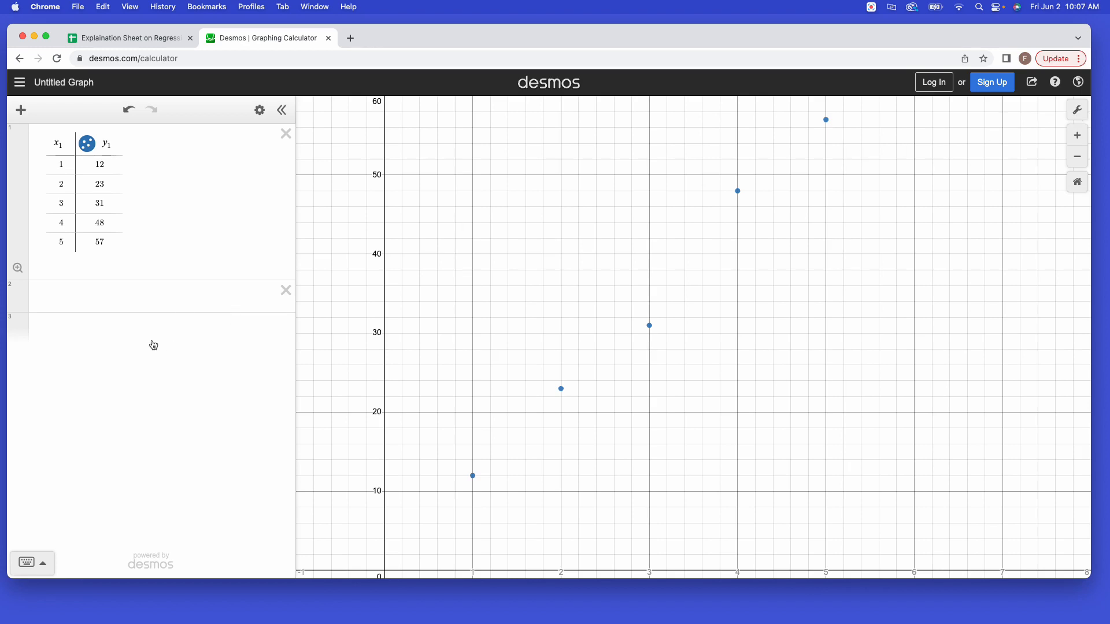
# Step: Enter the linear regression y₁ ~ mx₁ + b in the empty expression below the table
pyautogui.click(50, 293)
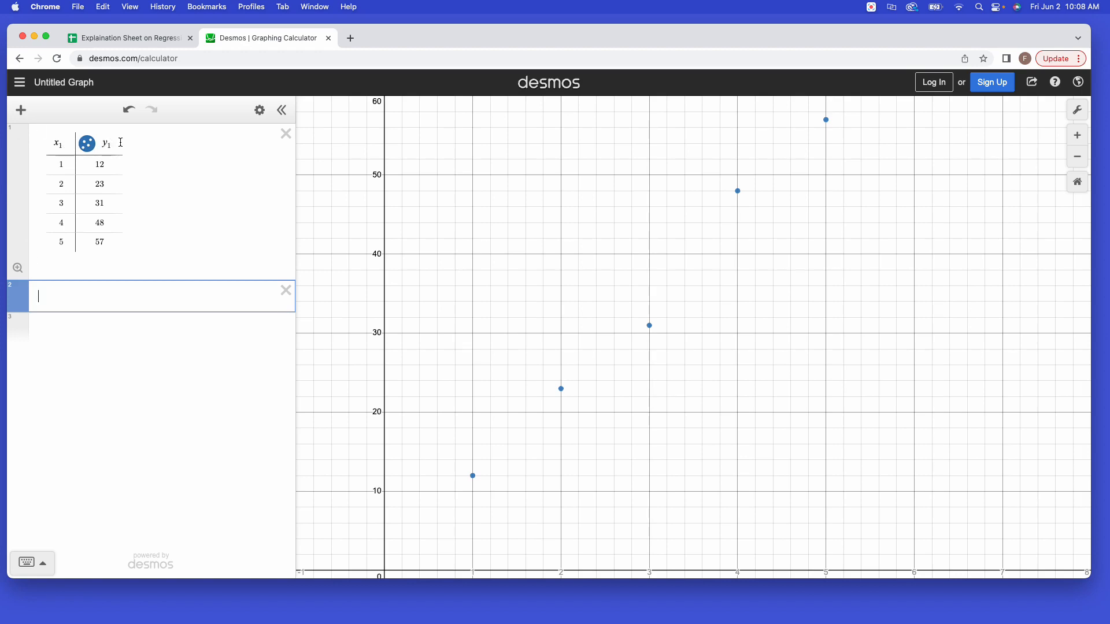
pyautogui.click(48, 298)
pyautogui.write('y1')
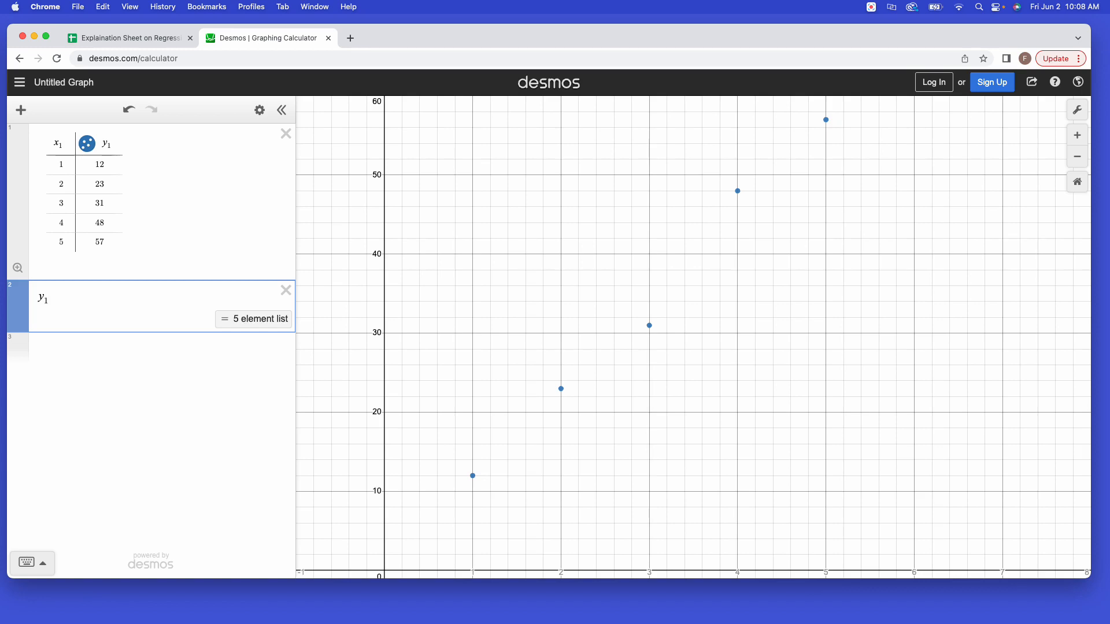
pyautogui.write('~')
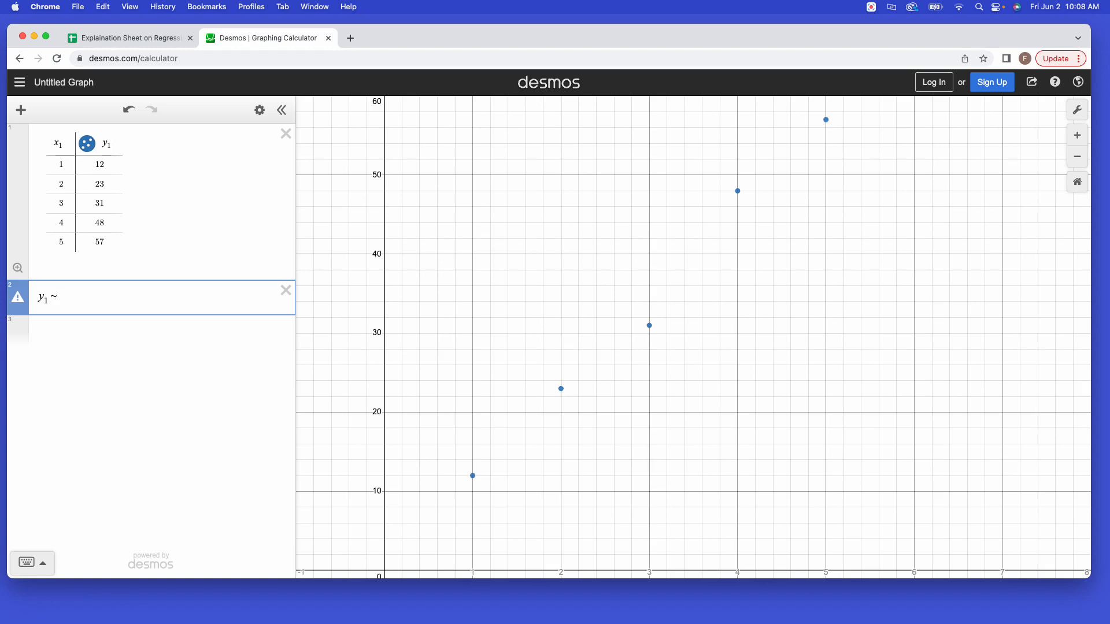
pyautogui.write('mx1 ')
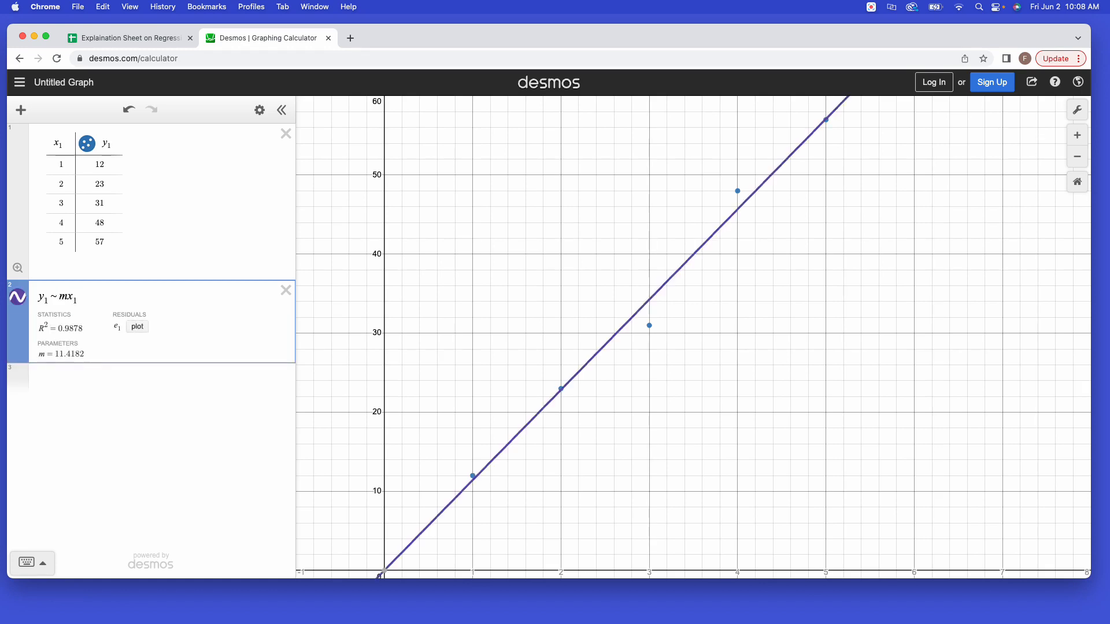
pyautogui.write('+ b')
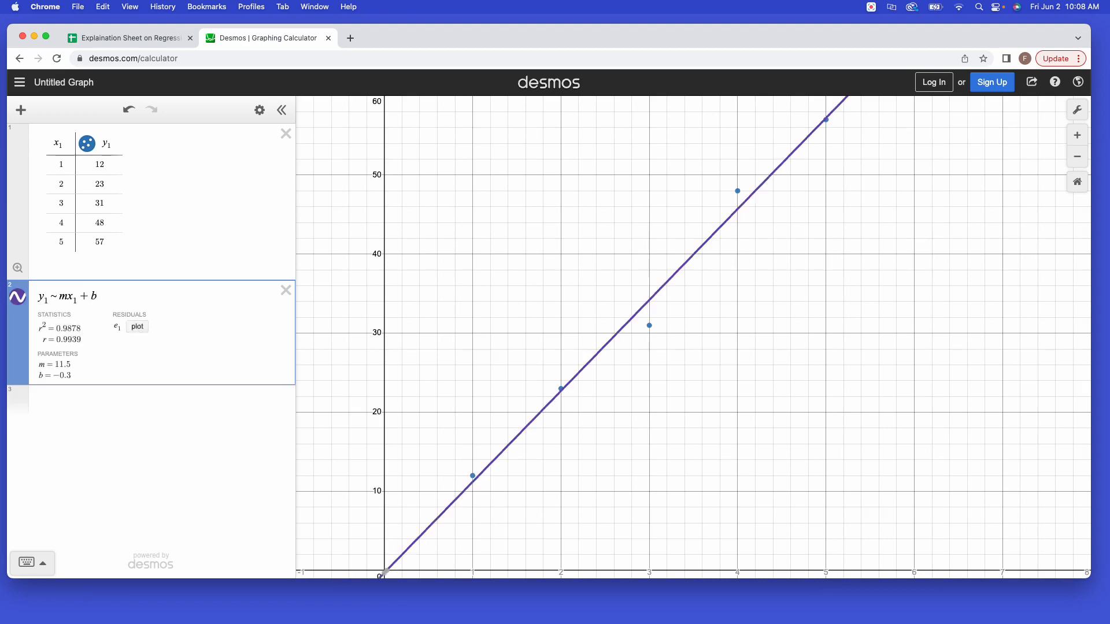